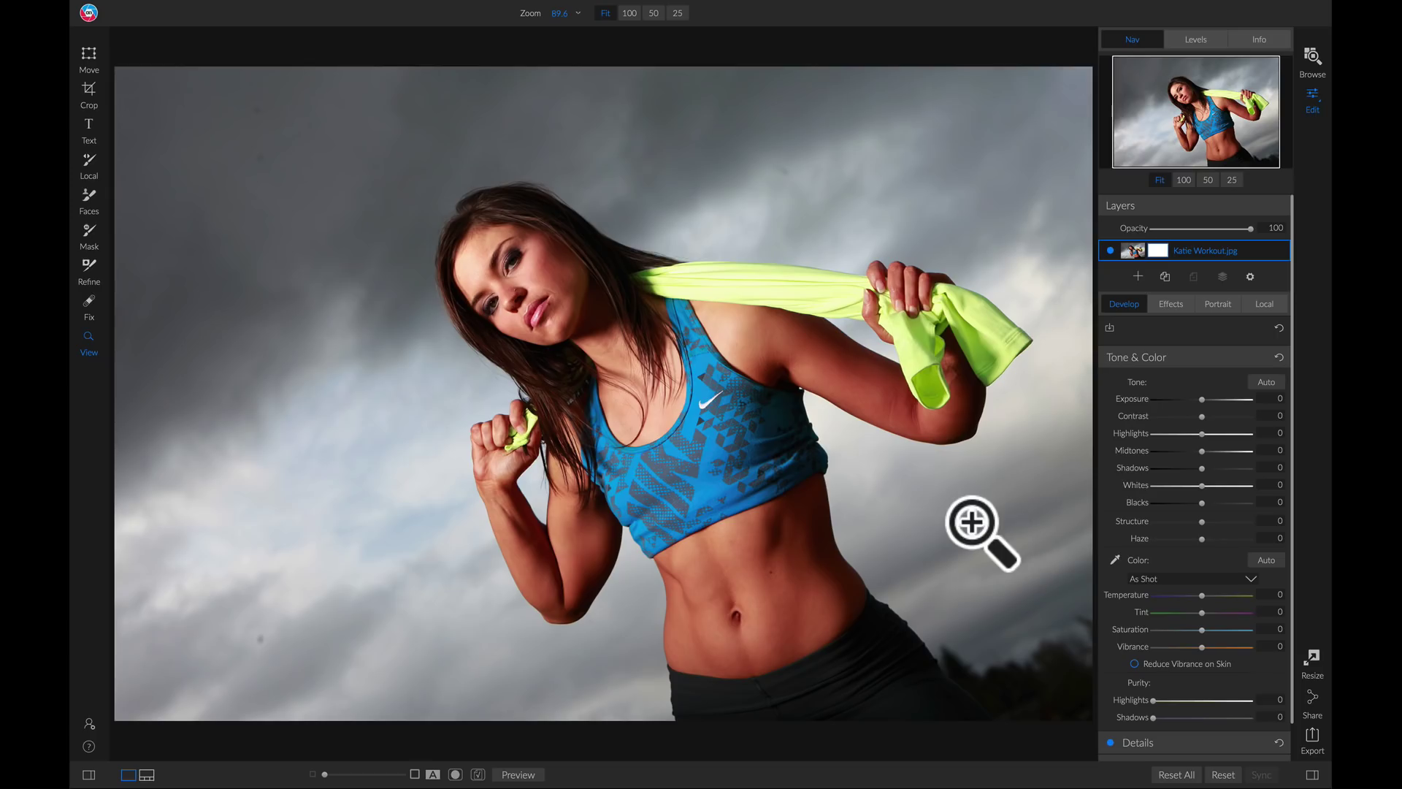
Step: Activate the AI Mask brush on Katie Workout.jpg with the B shortcut
key(b)
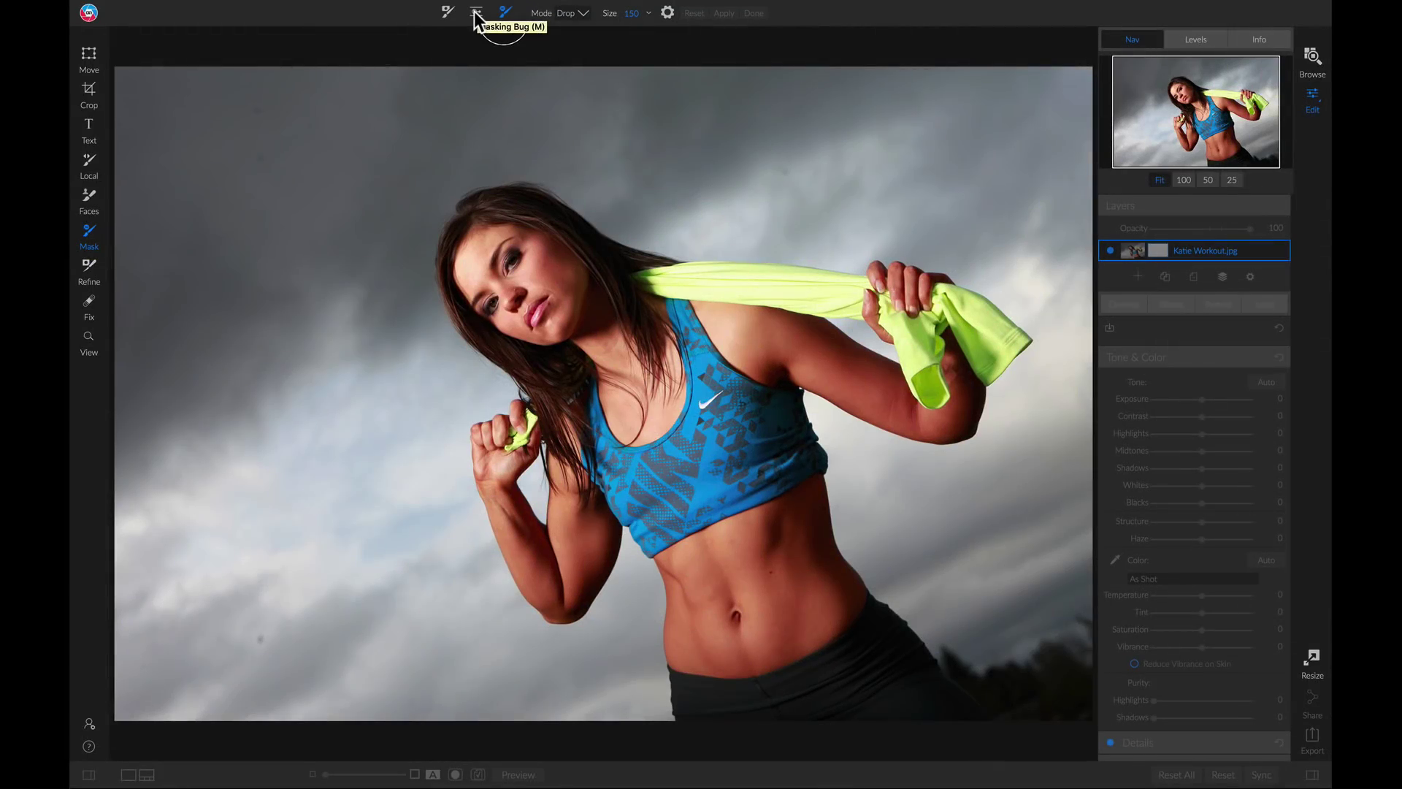
Step: Choose Quick Mask and paint red Drop strokes across the left and upper stormy sky
click(506, 16)
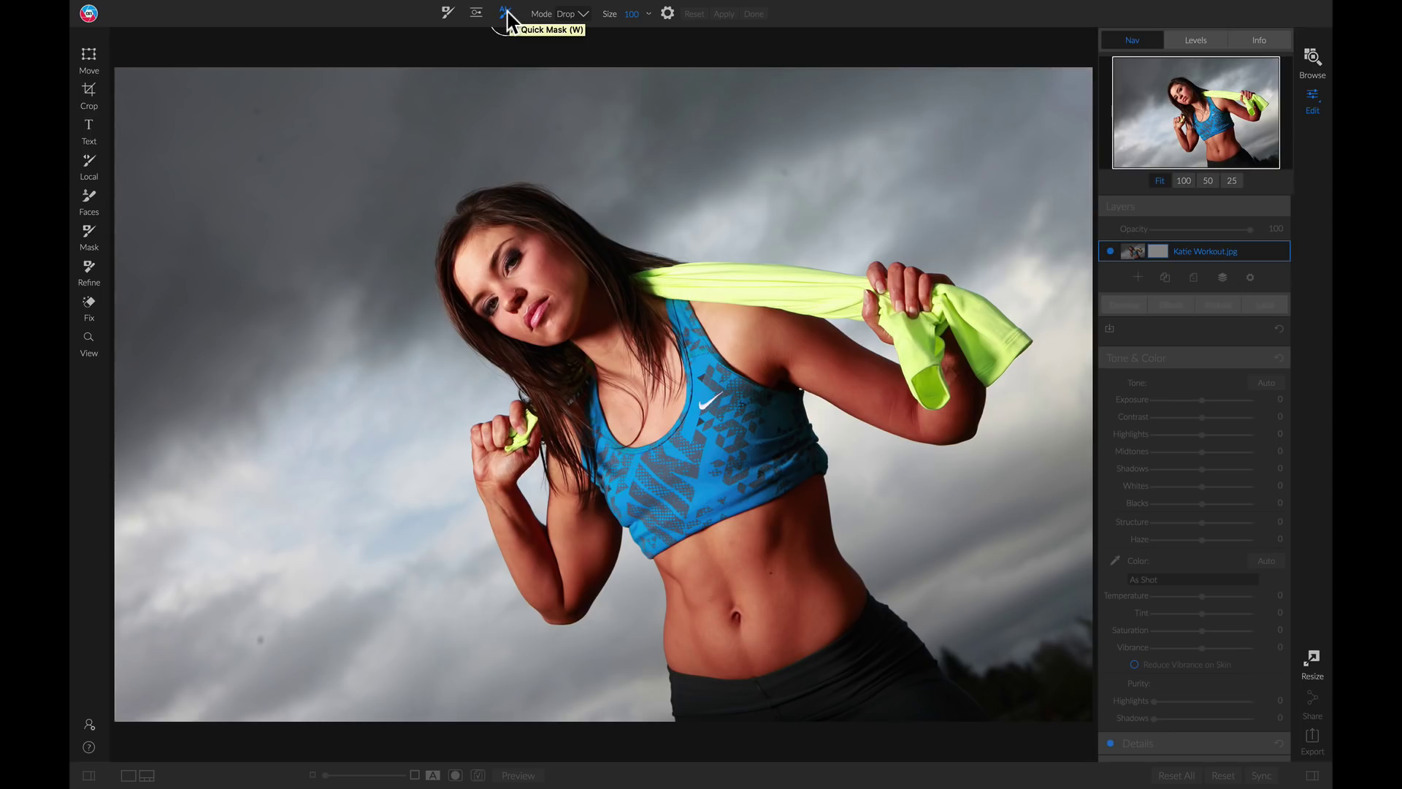
mouse_move(462, 652)
mouse_down()
mouse_move(309, 582)
mouse_move(228, 344)
mouse_move(220, 191)
mouse_up()
mouse_move(239, 144)
mouse_down()
mouse_move(353, 128)
mouse_move(846, 155)
mouse_move(930, 180)
mouse_move(1004, 222)
mouse_move(1082, 379)
mouse_move(1033, 465)
mouse_move(1027, 618)
mouse_move(982, 628)
mouse_move(860, 461)
mouse_up()
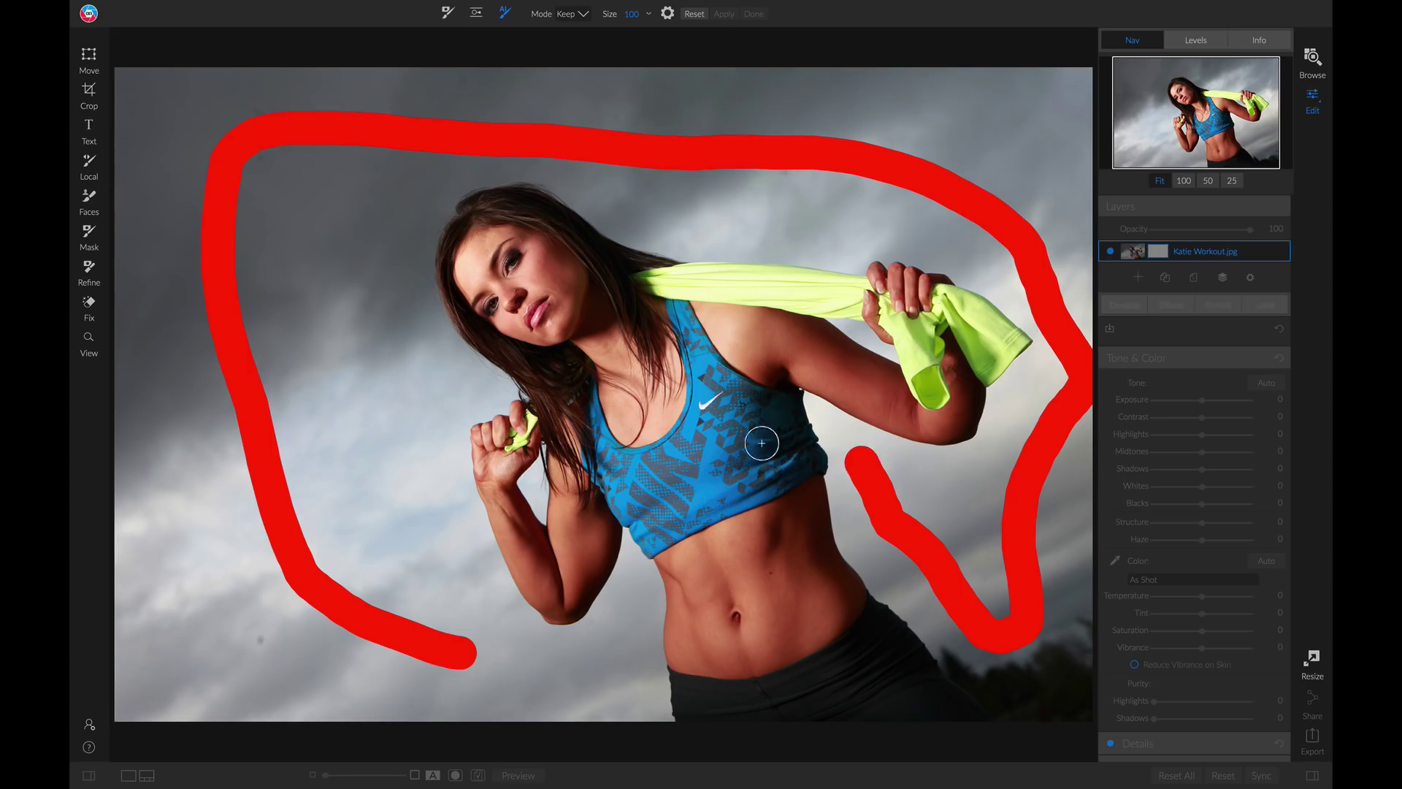
Step: Paint green Keep strokes over her hair, head, torso, arms and towel, then apply the mask
mouse_move(597, 430)
mouse_down()
mouse_move(566, 361)
mouse_move(473, 255)
mouse_move(515, 216)
mouse_move(570, 241)
mouse_move(608, 287)
mouse_move(752, 563)
mouse_move(832, 646)
mouse_up()
mouse_move(887, 642)
mouse_down()
mouse_move(891, 657)
mouse_move(752, 690)
mouse_move(624, 373)
mouse_up()
mouse_move(501, 207)
mouse_down()
mouse_move(533, 213)
mouse_move(466, 239)
mouse_move(468, 311)
mouse_move(551, 382)
mouse_up()
drag(536, 427, 499, 466)
mouse_move(517, 539)
mouse_down()
mouse_move(567, 545)
mouse_move(599, 414)
mouse_move(741, 287)
mouse_move(928, 409)
mouse_move(945, 350)
mouse_move(865, 294)
mouse_up()
click(821, 292)
key(x)
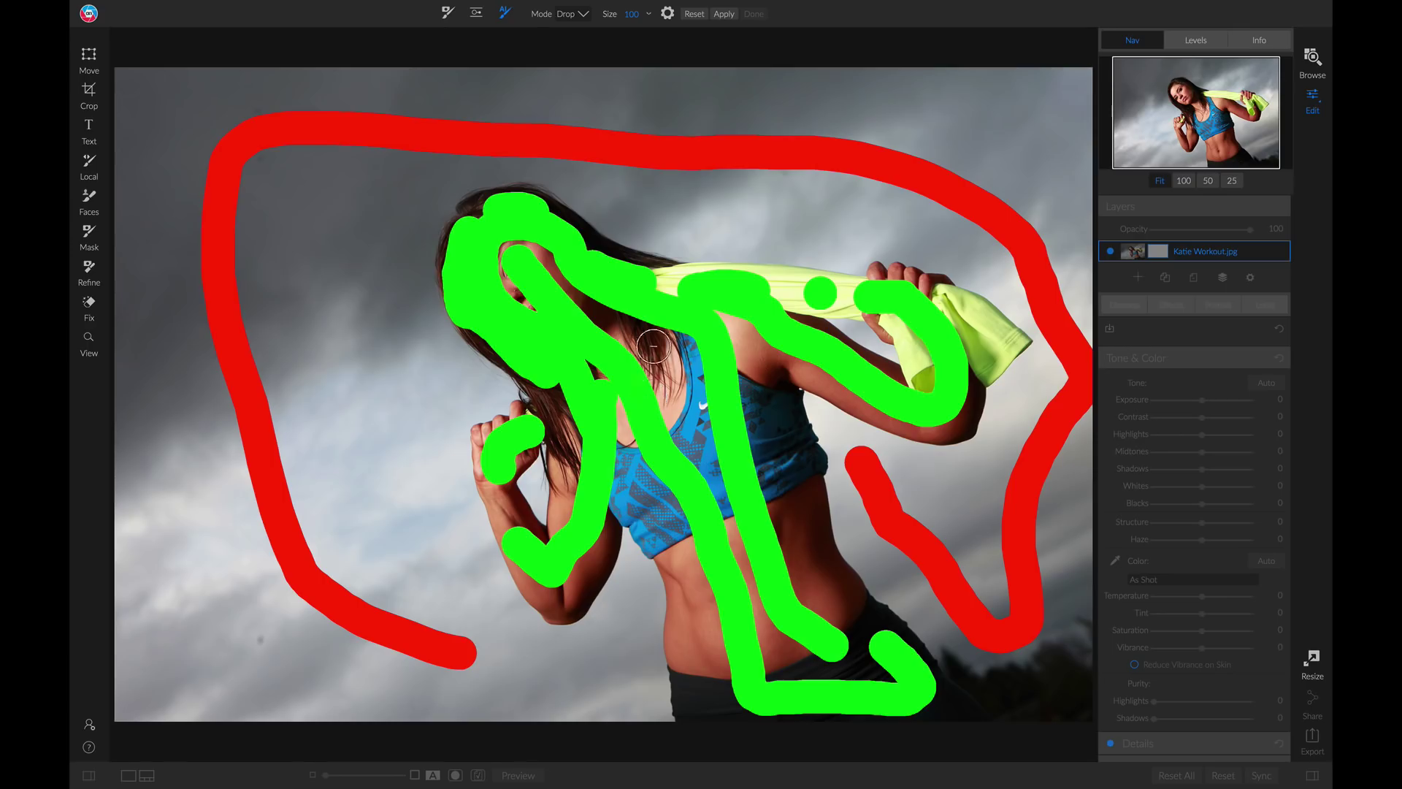
click(726, 14)
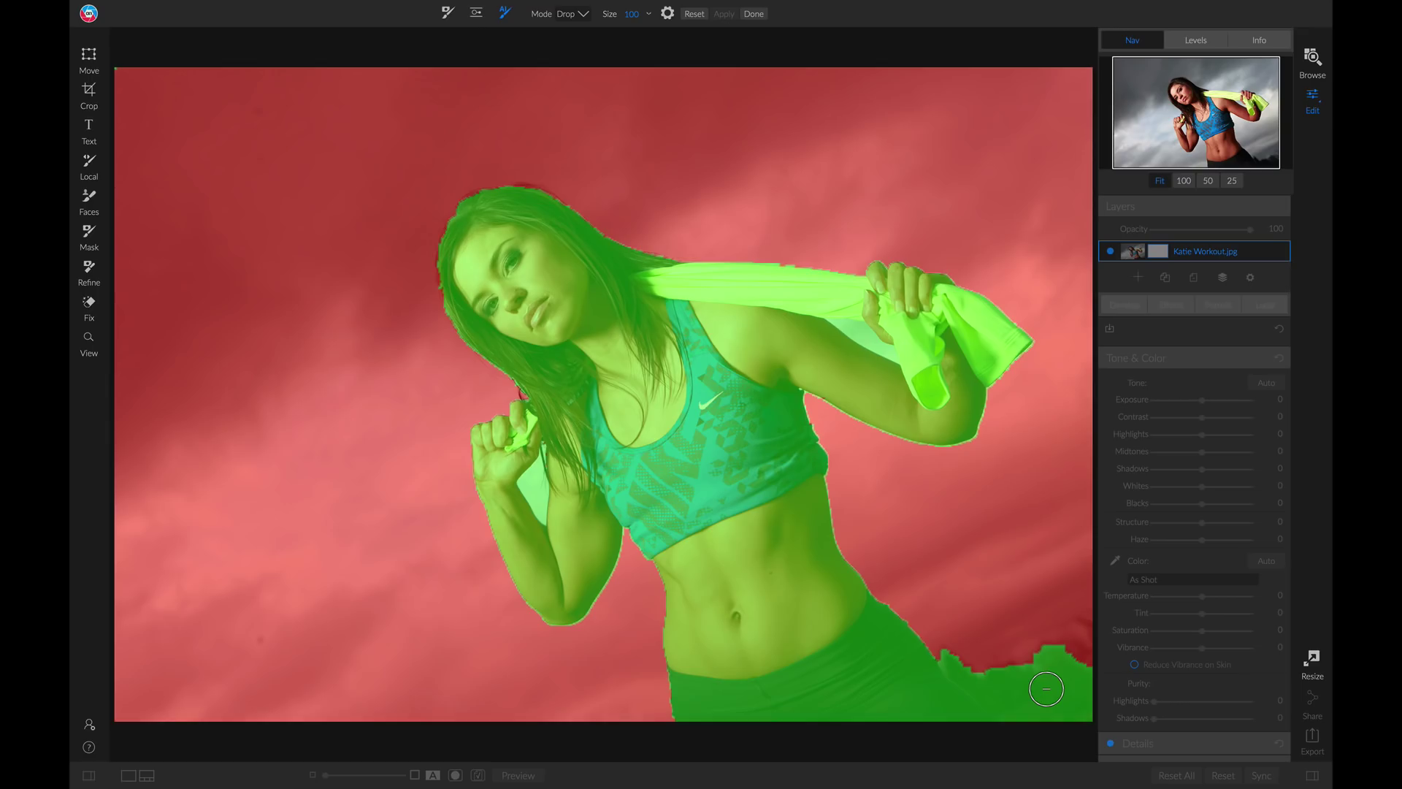
Step: At brush size 40, drop the sky gaps under the towel, by the forearm and lower right, then finish
key(bracketleft)
key(bracketleft)
key(bracketleft)
key(bracketleft)
key(bracketleft)
key(bracketleft)
click(861, 336)
drag(528, 481, 531, 495)
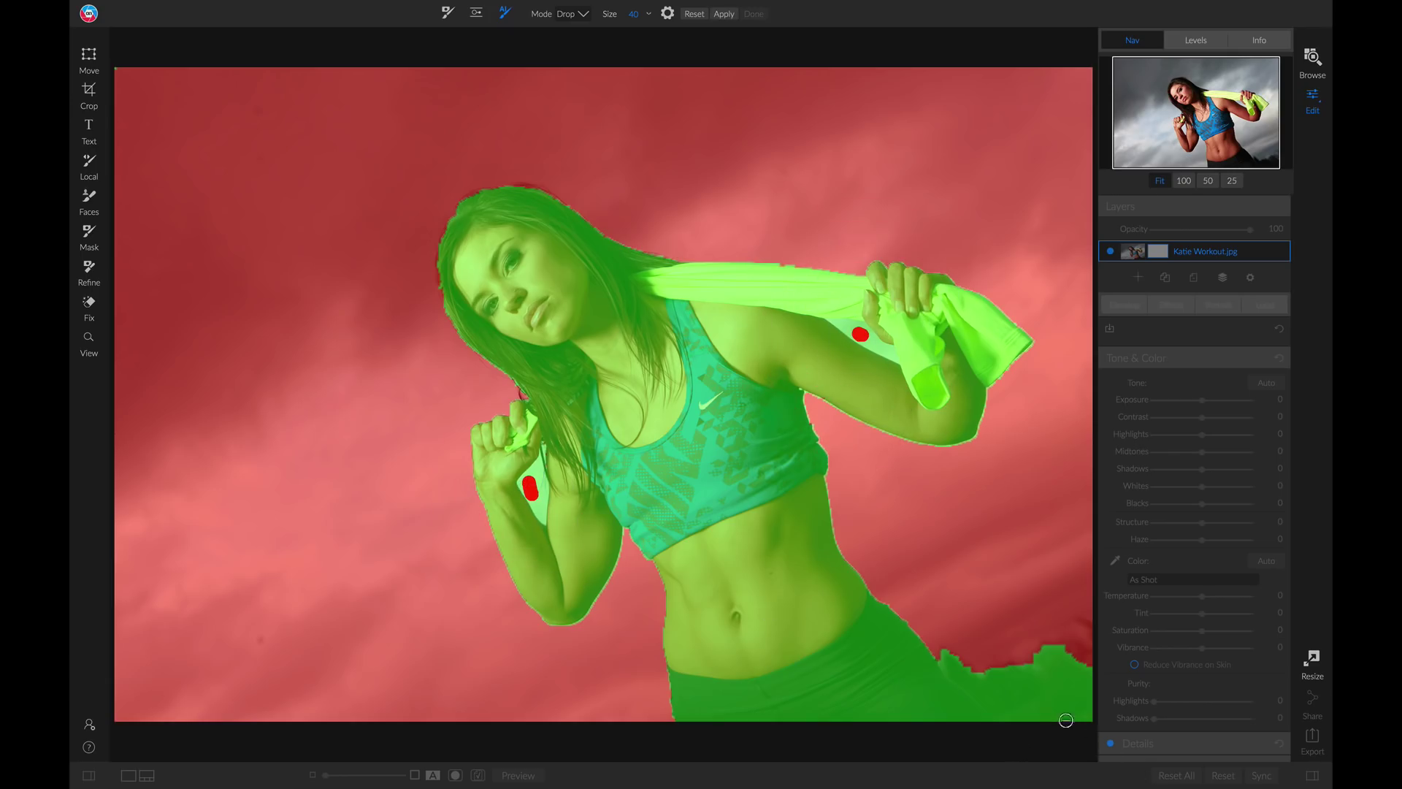
mouse_move(1011, 693)
mouse_down()
mouse_move(1076, 689)
mouse_move(1055, 664)
mouse_up()
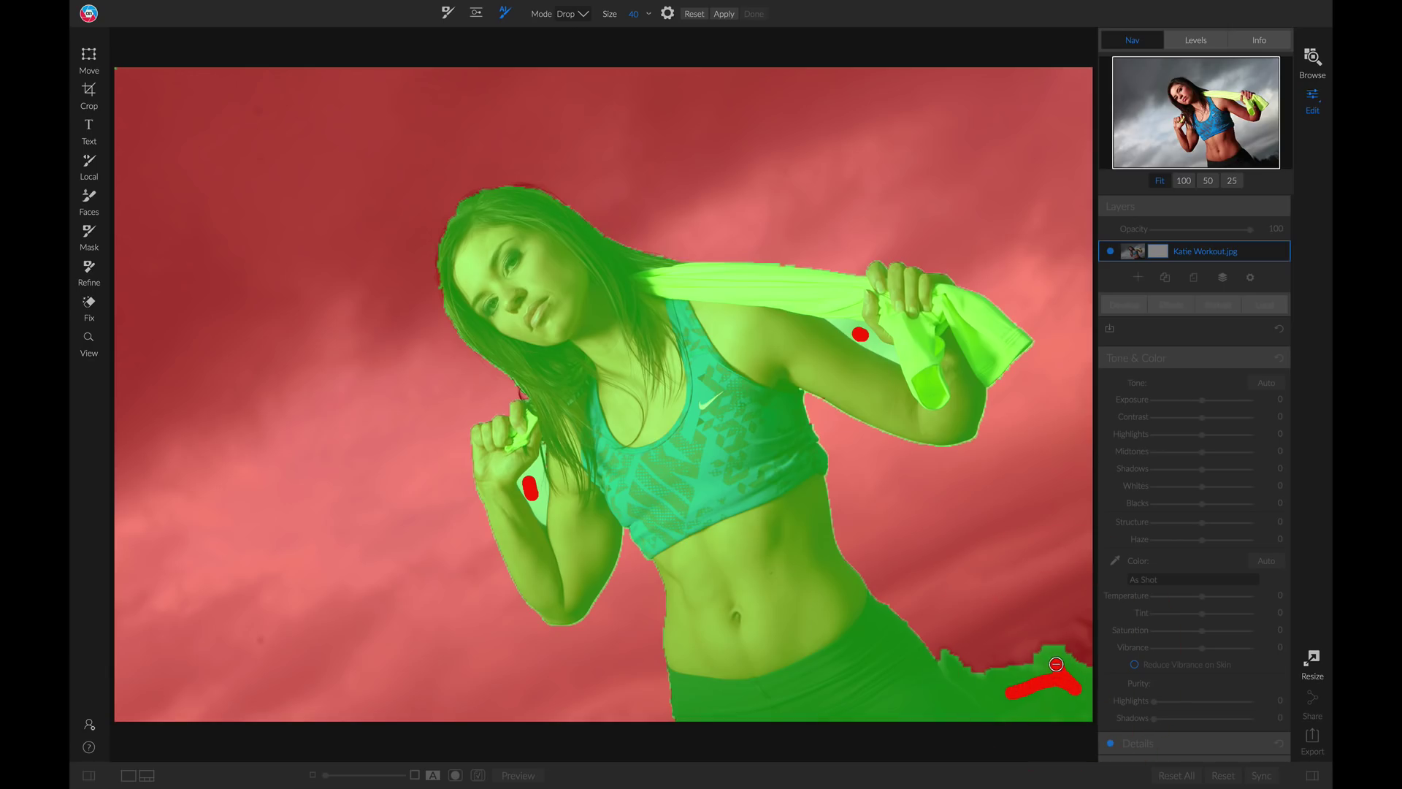
click(721, 15)
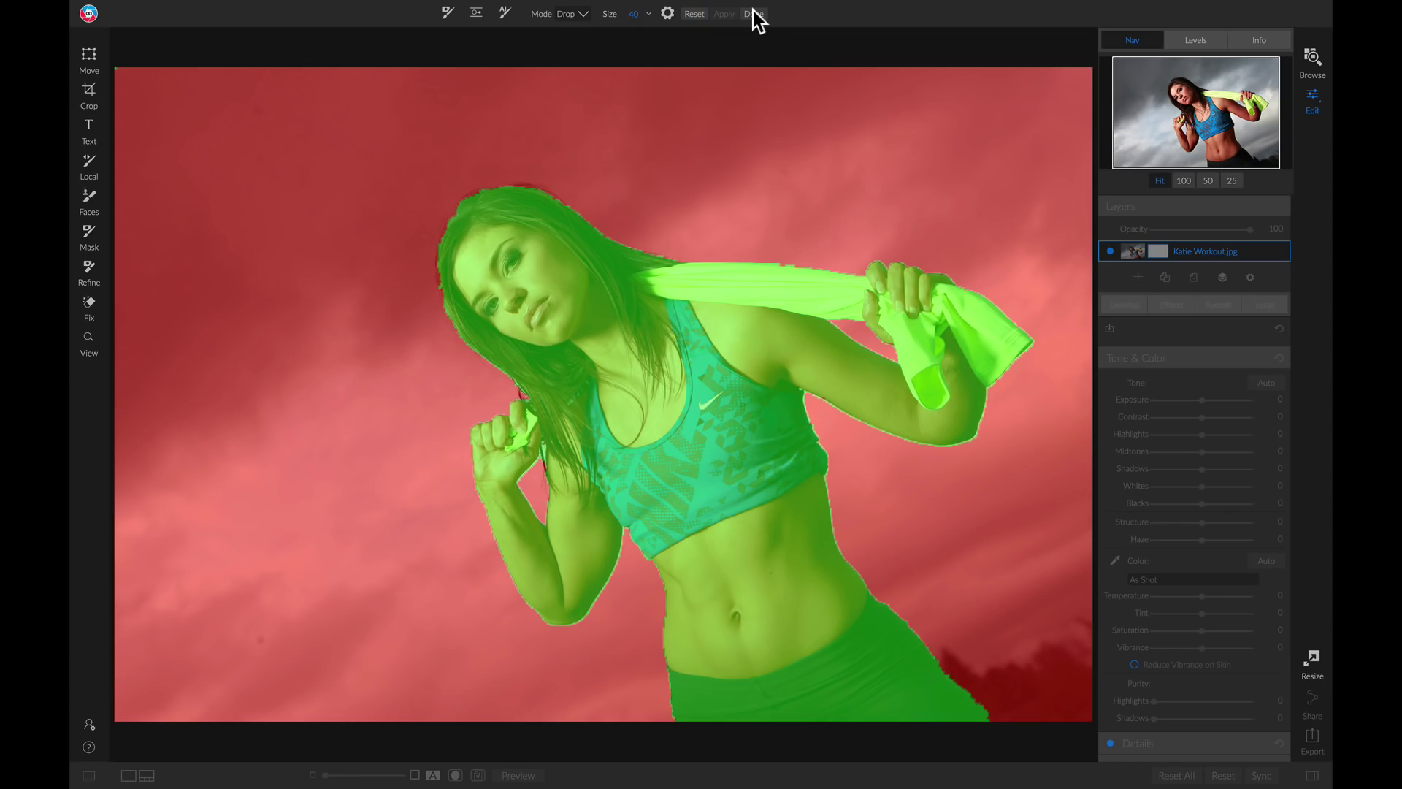
click(753, 12)
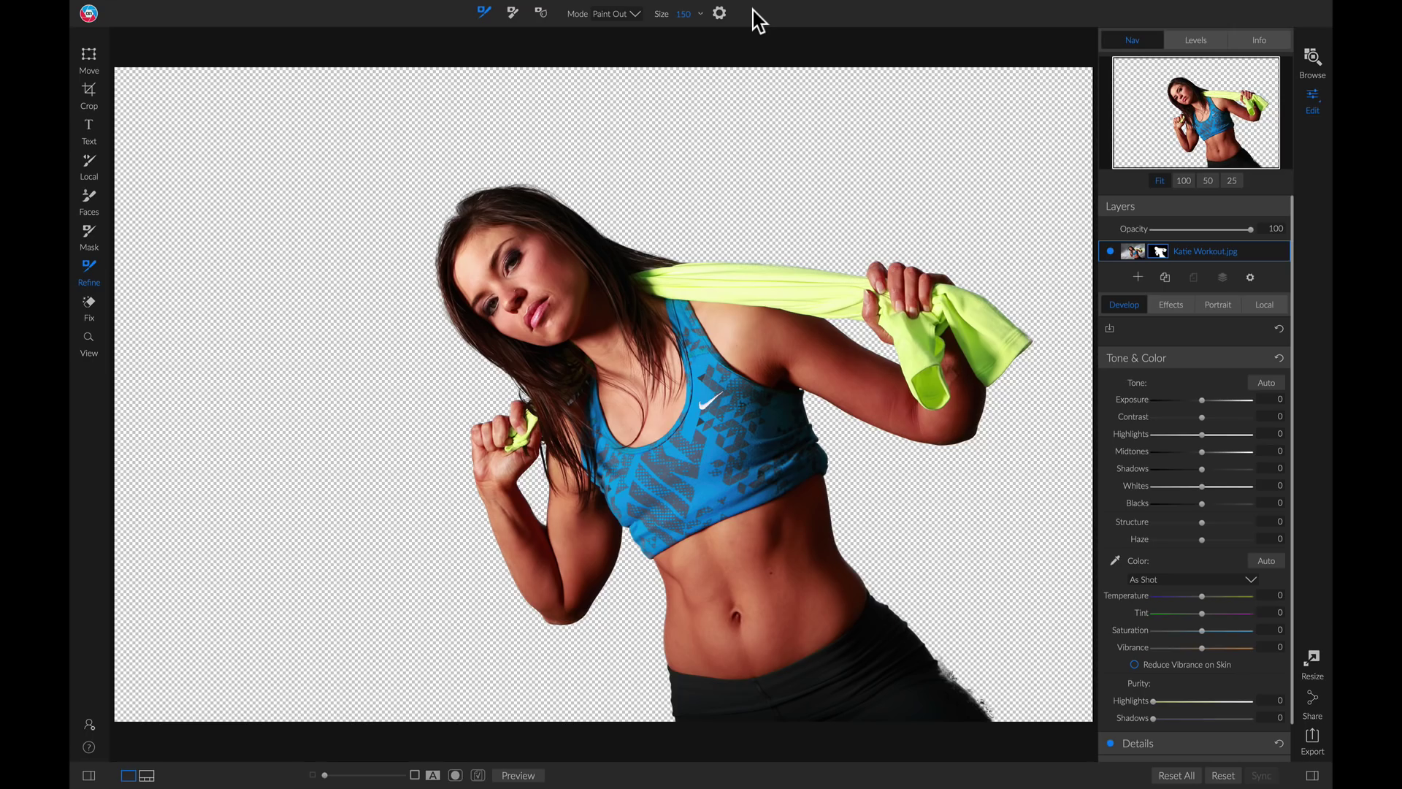
Step: Feather the model layer's mask to 21 at full density, checking it in black-and-white view
click(1160, 251)
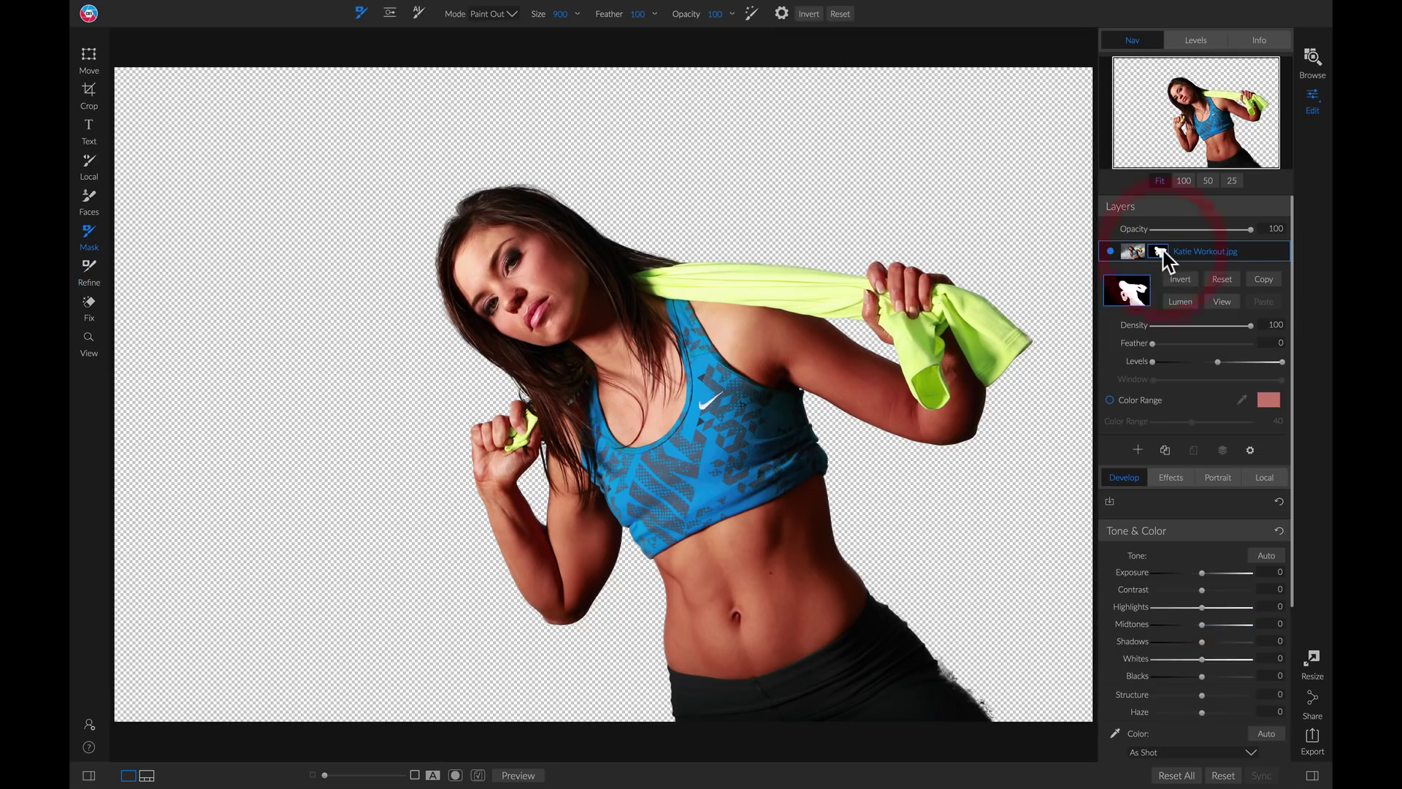
click(1218, 301)
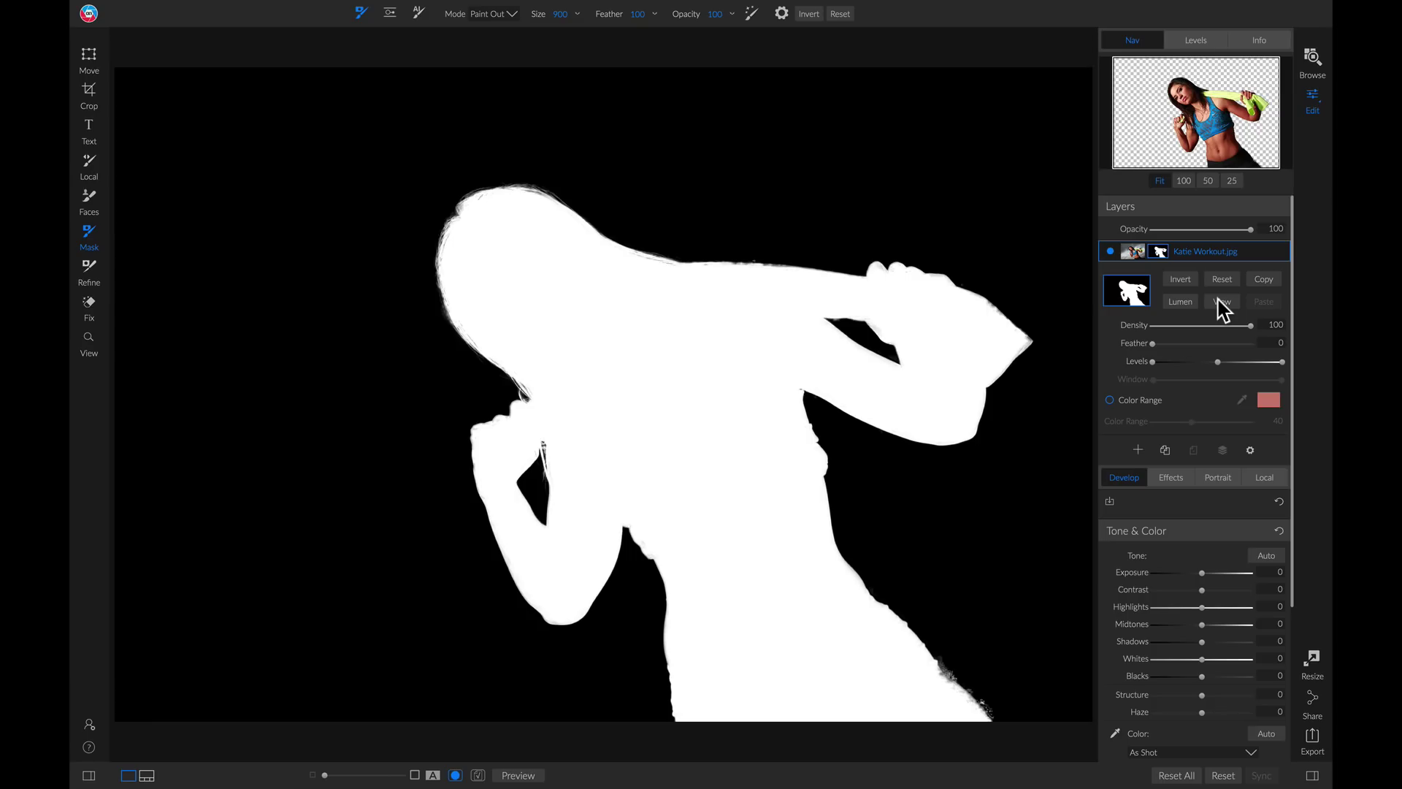
mouse_move(1251, 327)
mouse_down()
mouse_move(1205, 336)
mouse_move(1255, 332)
mouse_up()
mouse_move(1153, 343)
mouse_down()
mouse_move(1172, 345)
mouse_move(1137, 351)
mouse_up()
key(z)
click(1221, 301)
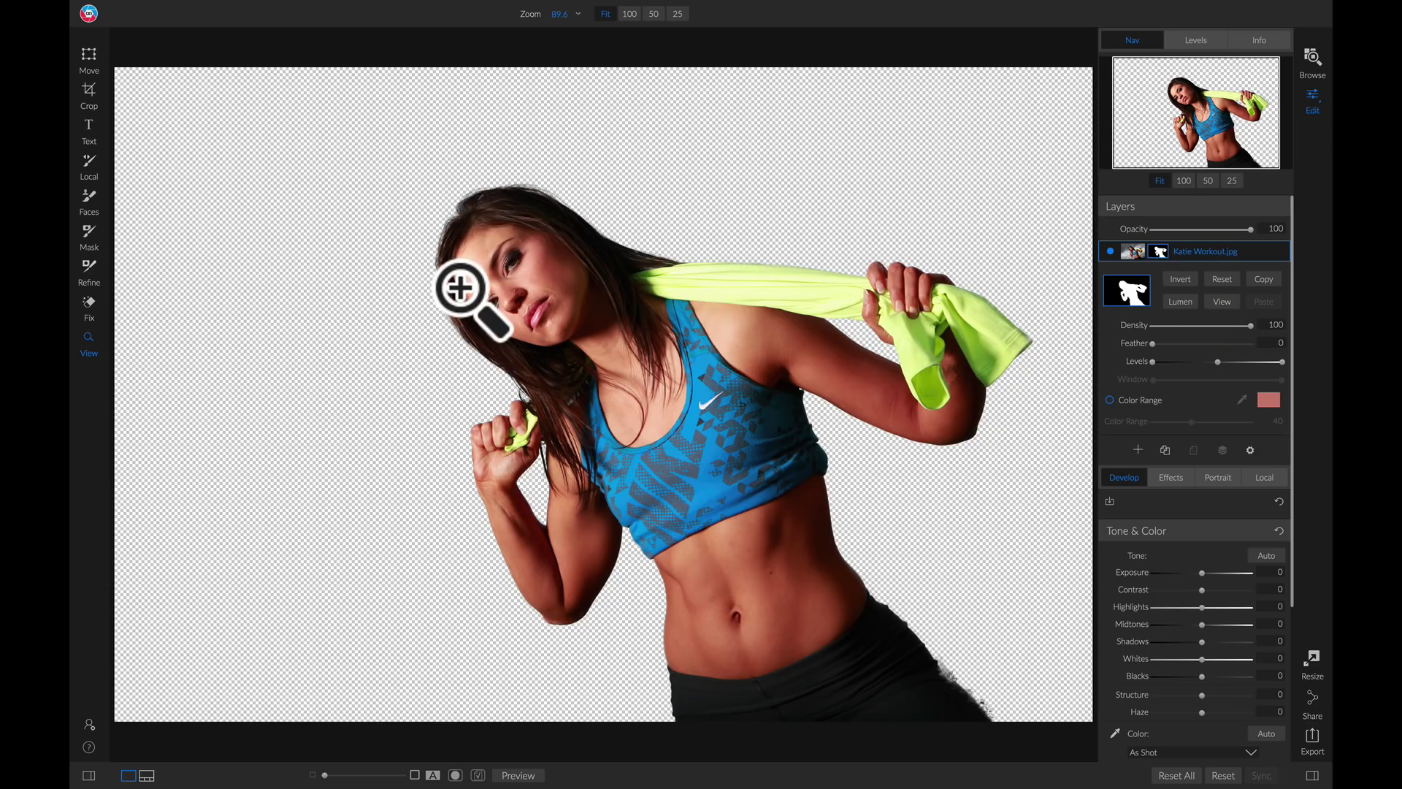
Step: Paint the hair along the top of her head back in with the Refine brush in Paint In mode
click(89, 270)
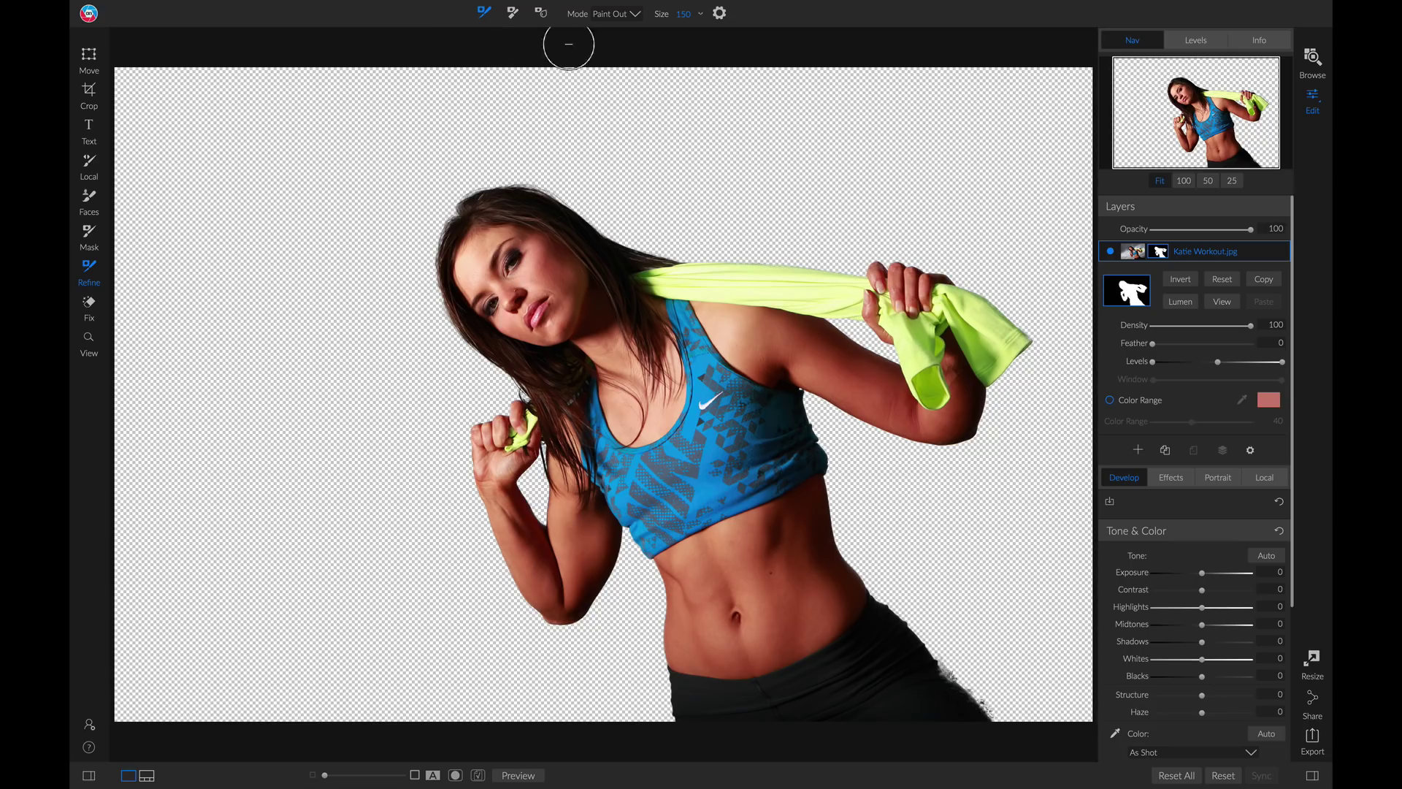
click(615, 13)
click(612, 44)
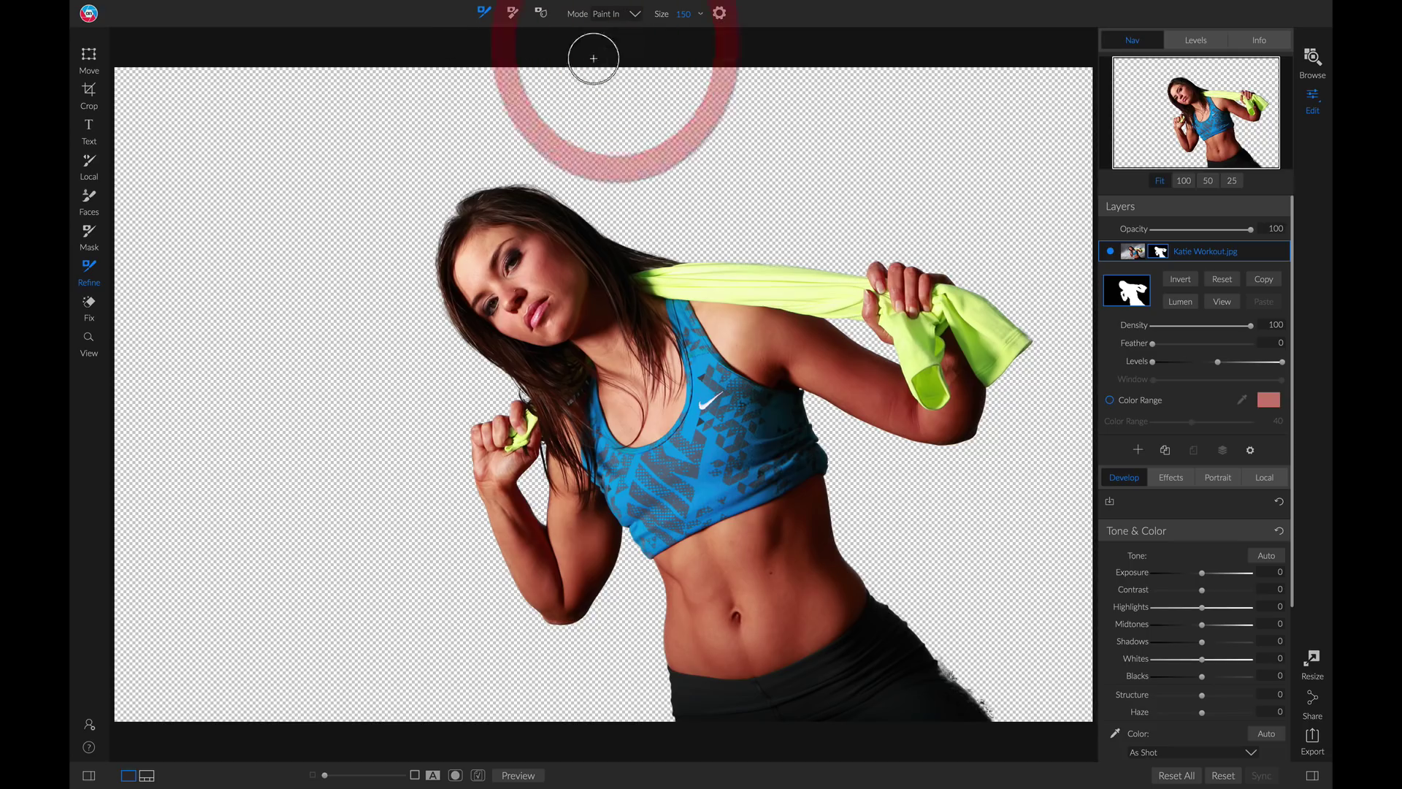
mouse_move(593, 219)
mouse_down()
mouse_move(511, 173)
mouse_move(472, 192)
mouse_move(438, 225)
mouse_move(435, 256)
mouse_move(462, 336)
mouse_up()
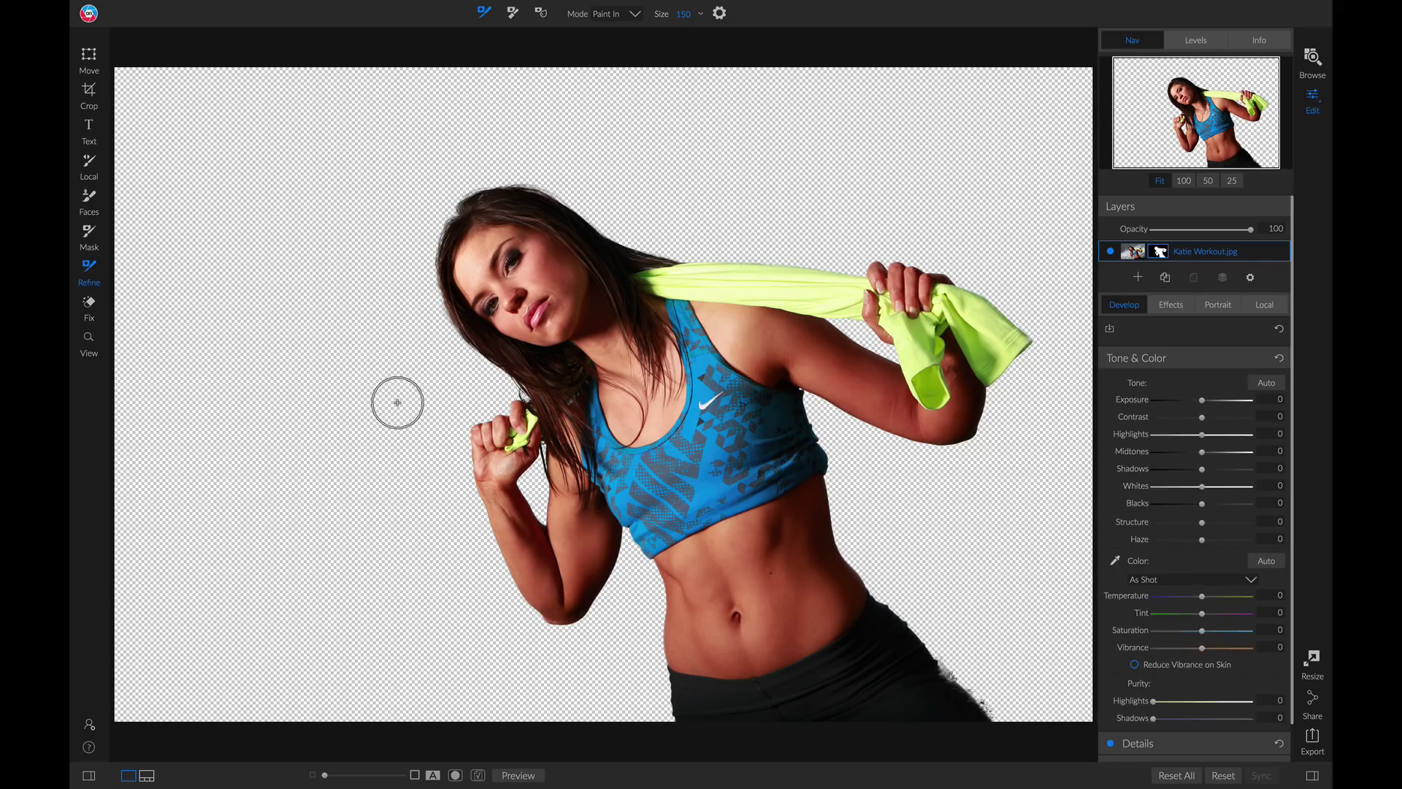
key(v)
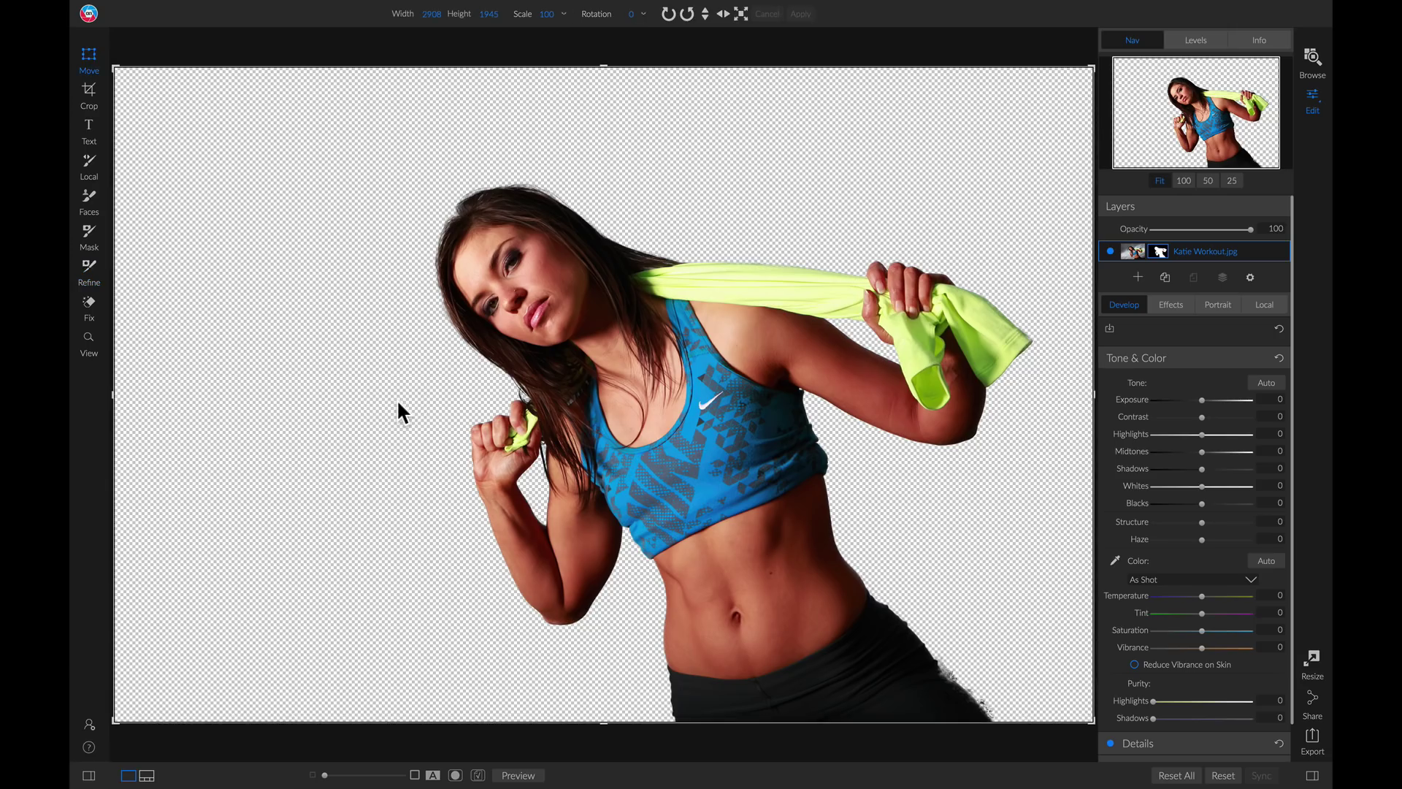
Step: Rotate the cut-out model 12° and shift it left and slightly down
drag(886, 50, 935, 130)
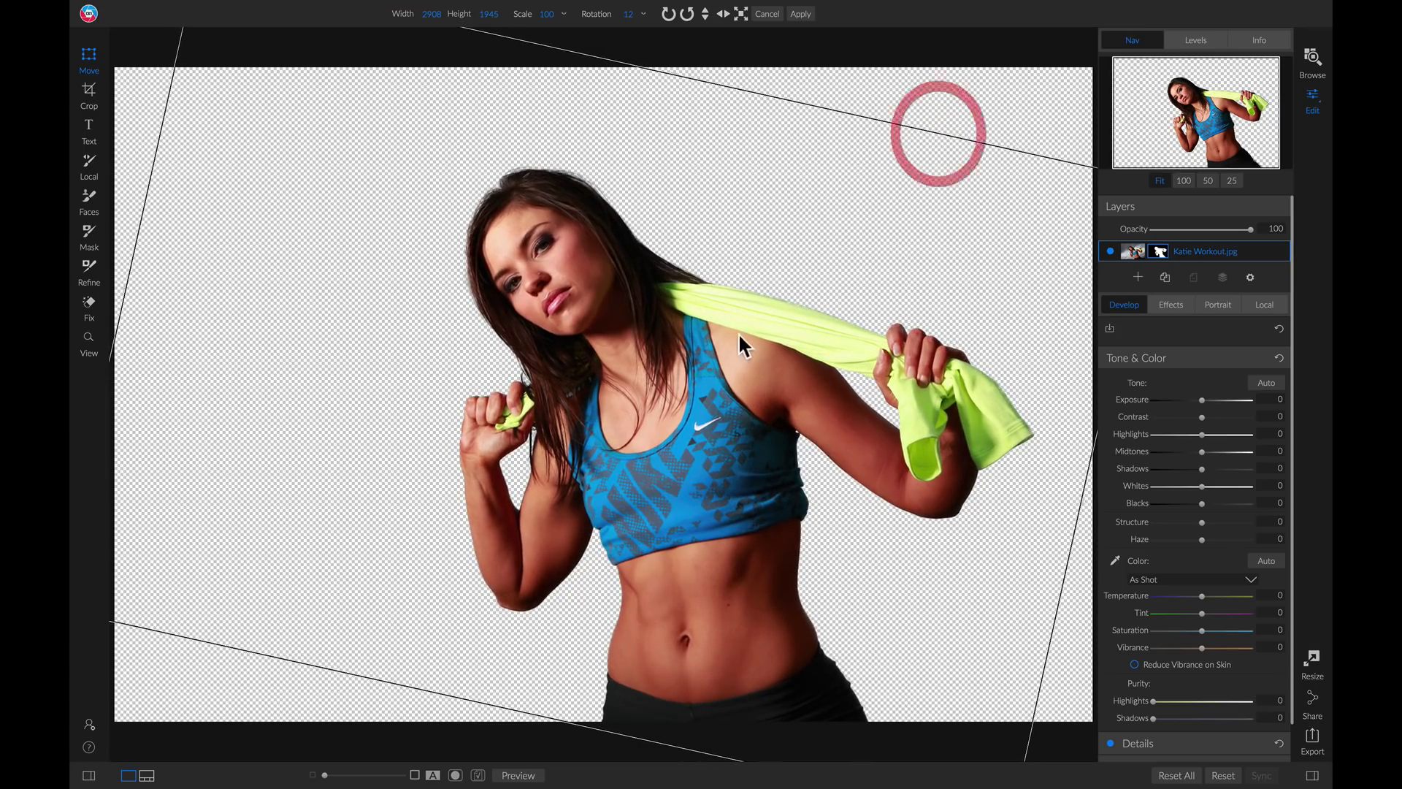
drag(748, 339, 647, 353)
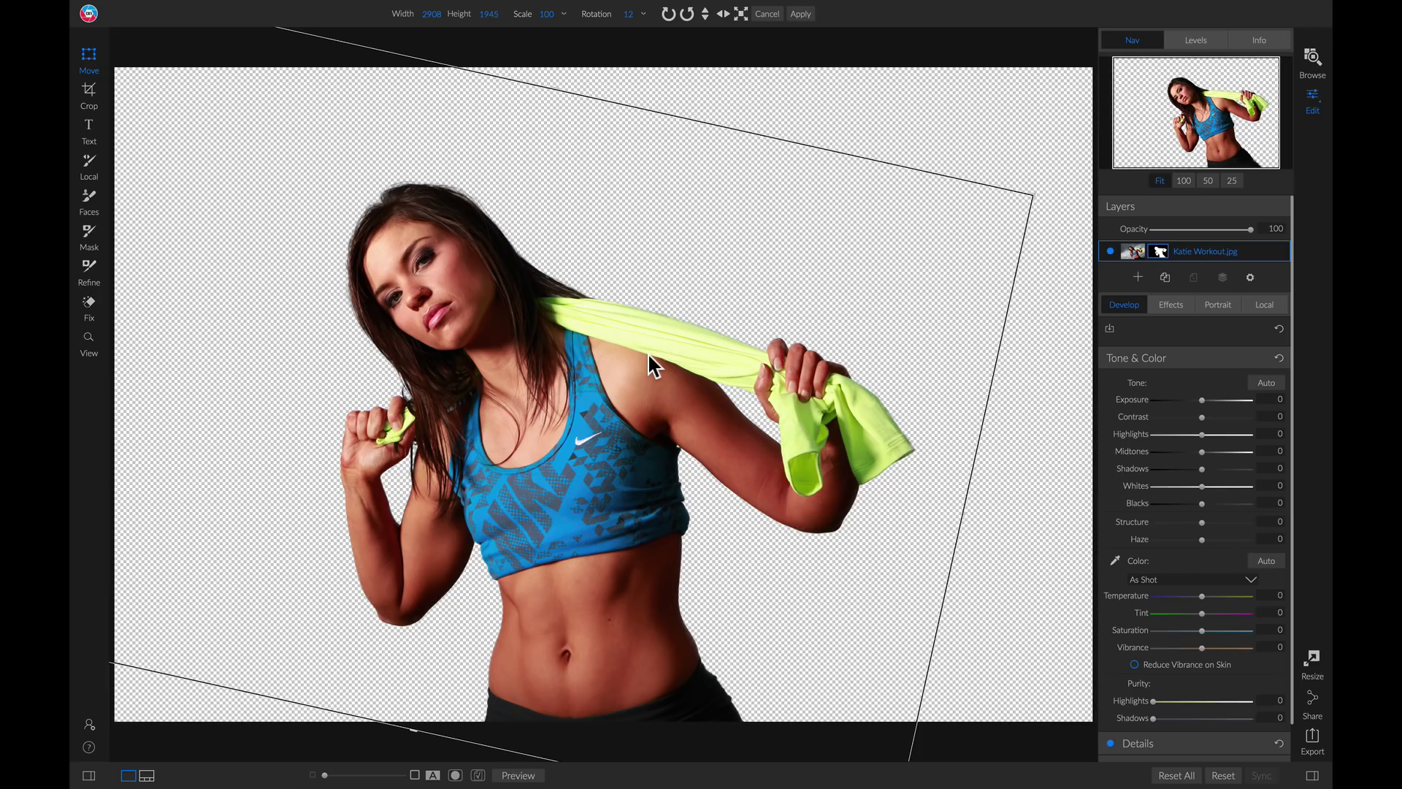
Step: Add the grey grunge wall wall01.jpg as a layer beneath the model, then show the model's effects
click(1138, 277)
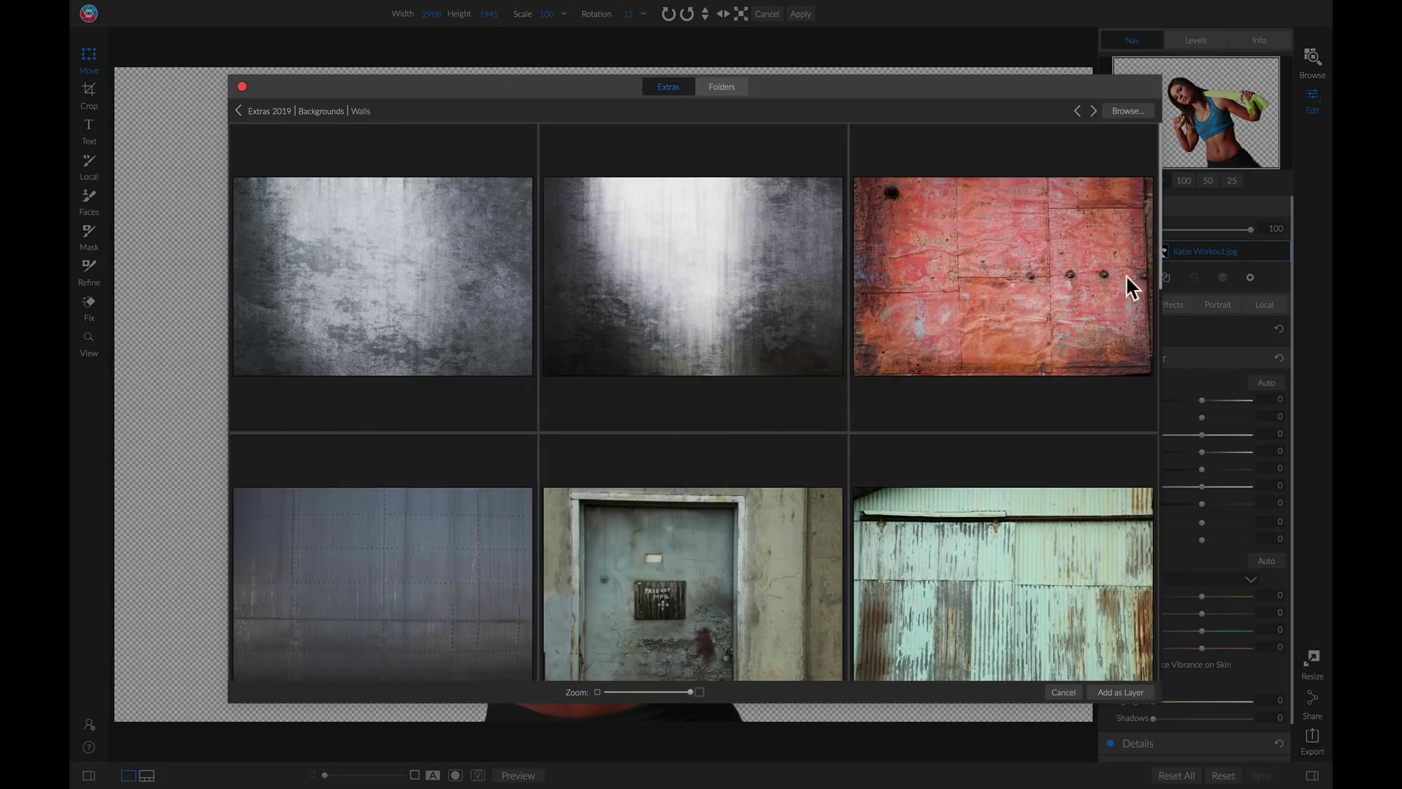
click(404, 257)
click(405, 257)
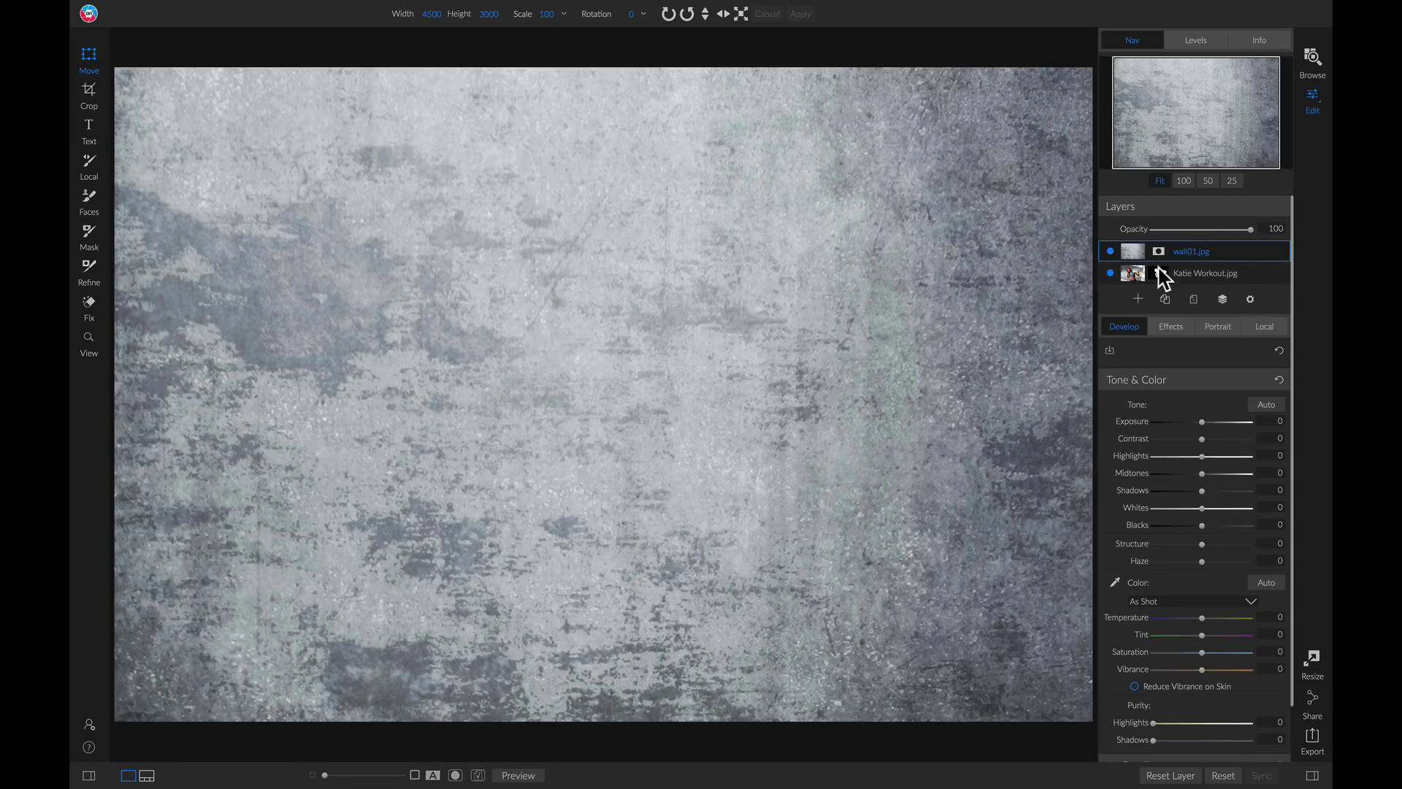
drag(1218, 250, 1223, 283)
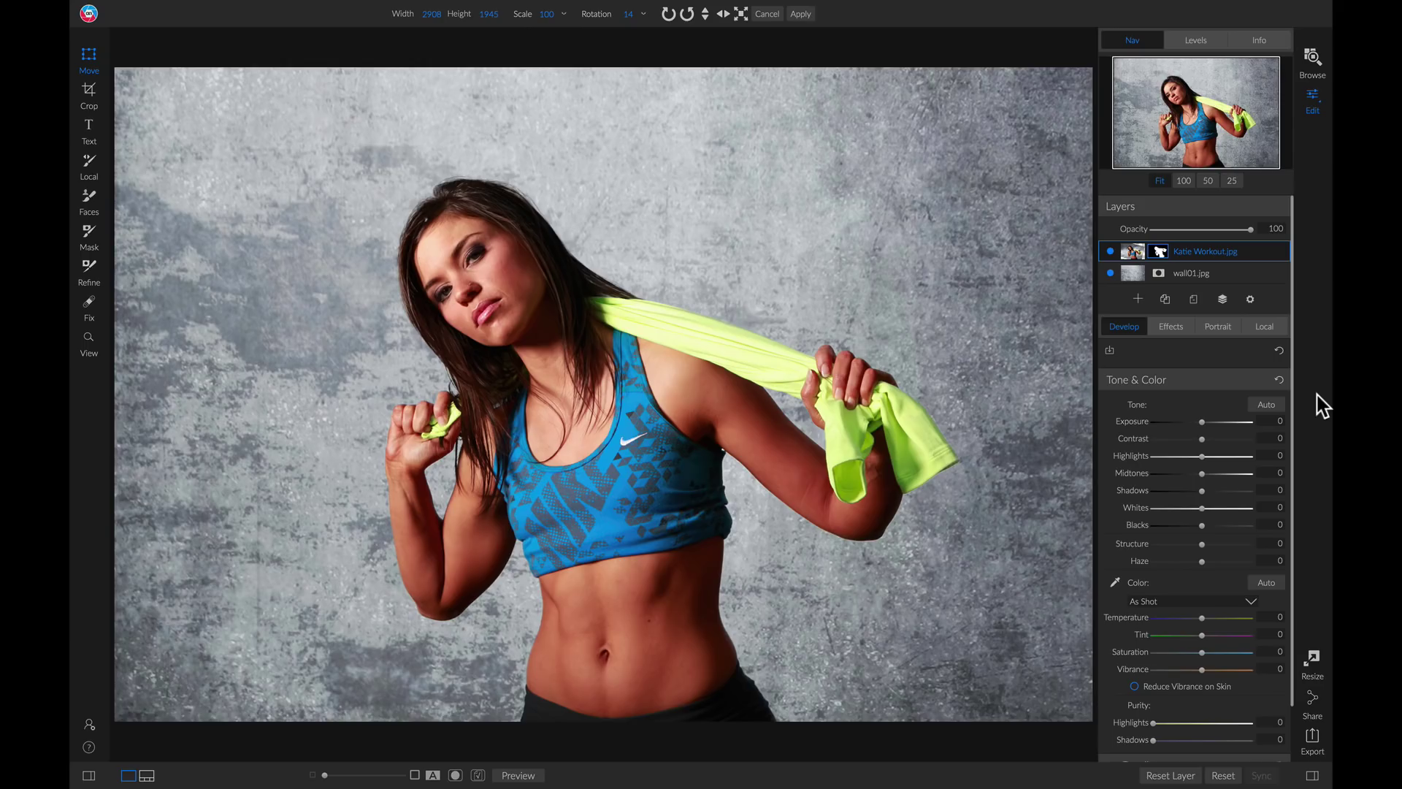
click(1168, 330)
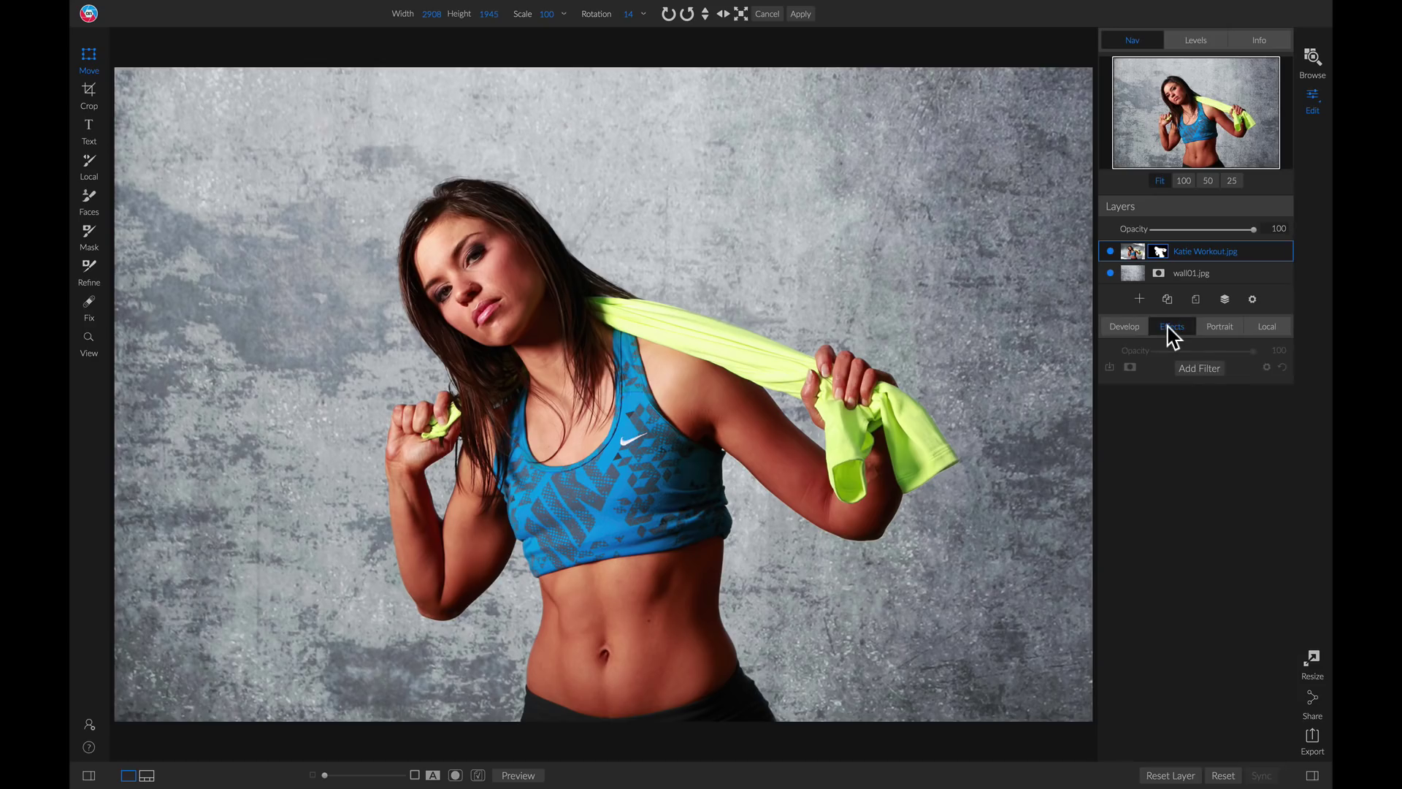
Step: Add a Dynamic Contrast filter (Medium 15, Large 20) to the model's layer and ready its mask brush
click(1198, 369)
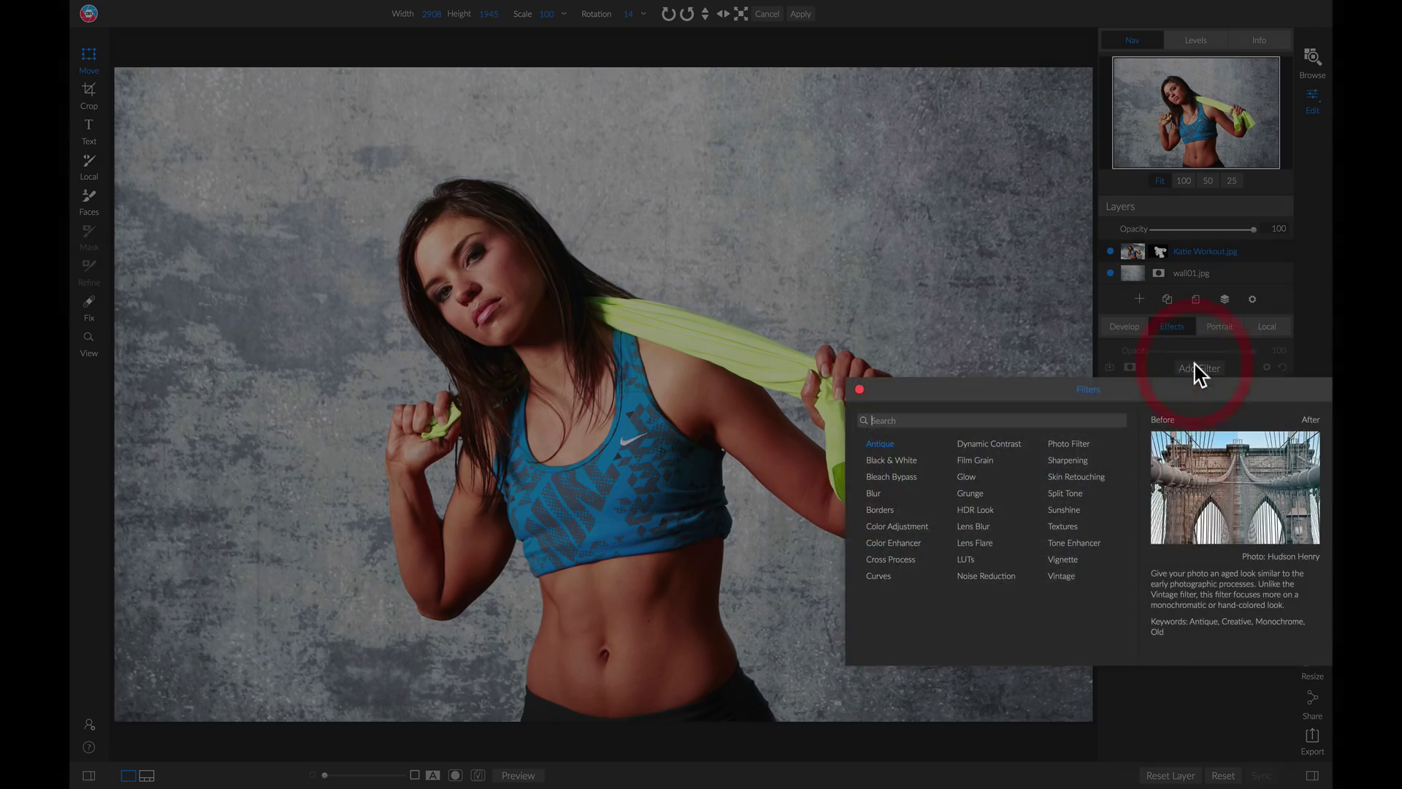
click(995, 442)
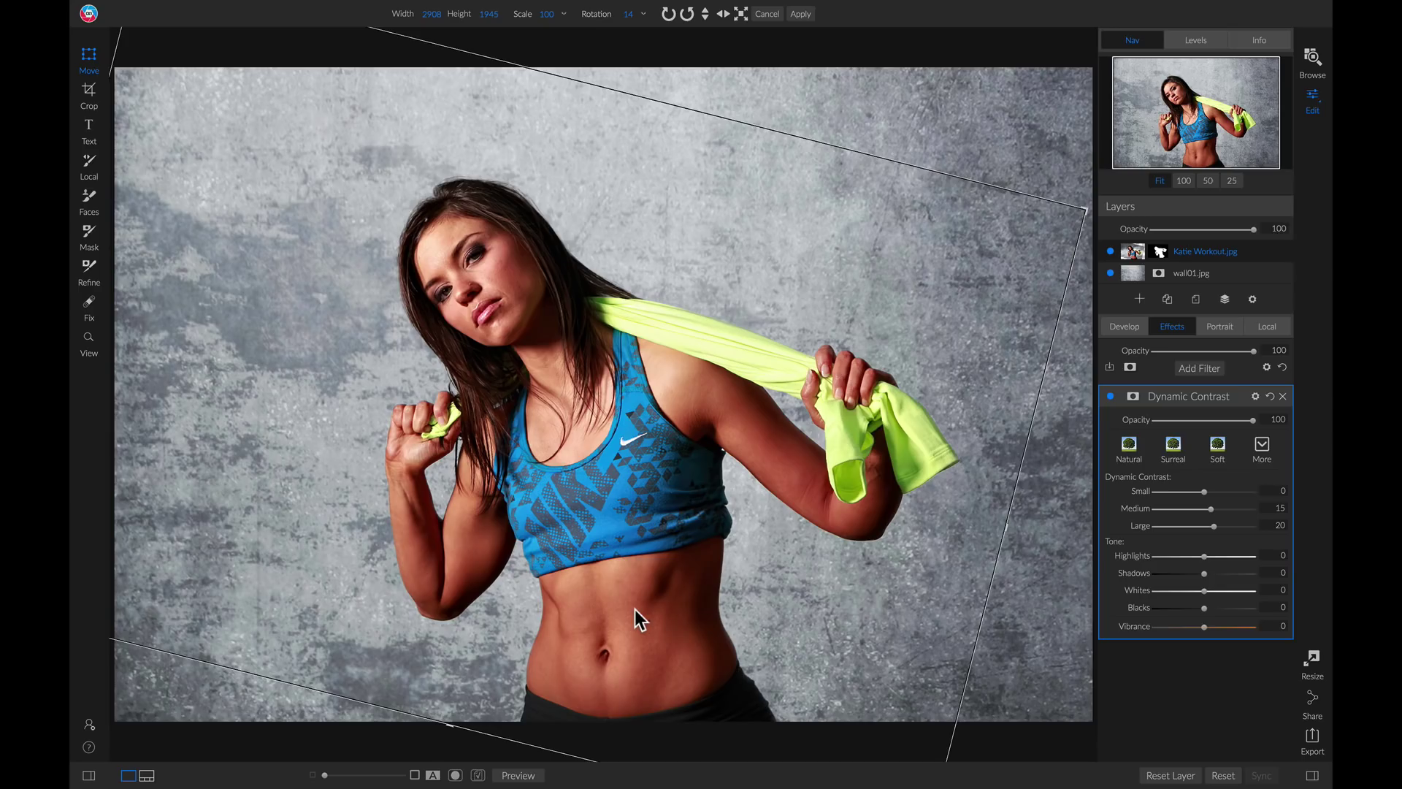
key(b)
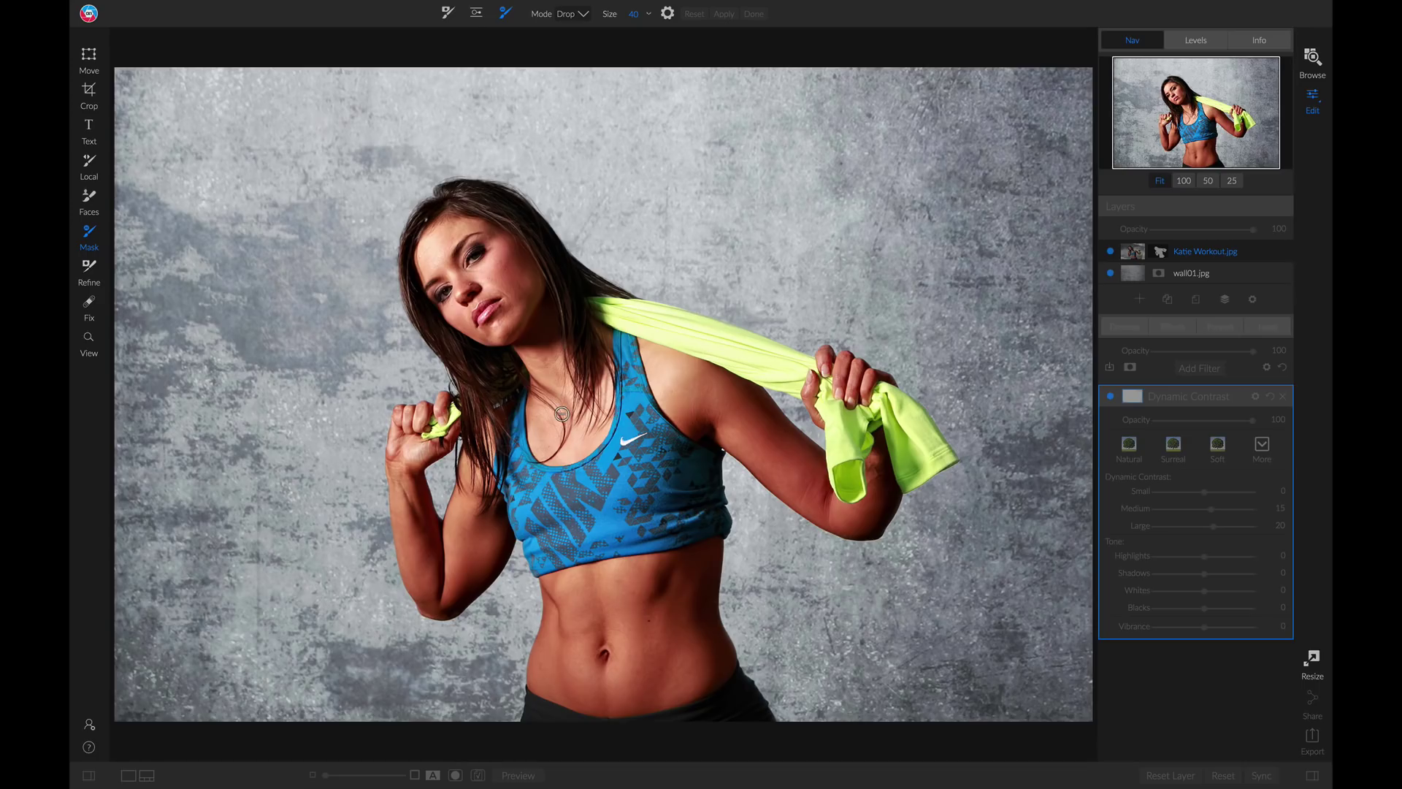
Step: Paint Drop strokes over her face, neck, chest, raised arm, belly and fist
mouse_move(428, 241)
mouse_down()
mouse_move(432, 279)
mouse_move(480, 310)
mouse_move(503, 304)
mouse_move(495, 251)
mouse_move(453, 239)
mouse_move(441, 259)
mouse_move(478, 296)
mouse_up()
mouse_move(548, 367)
mouse_down()
mouse_move(579, 421)
mouse_move(573, 446)
mouse_move(542, 423)
mouse_up()
mouse_move(474, 559)
mouse_down()
mouse_move(475, 531)
mouse_move(413, 600)
mouse_move(414, 424)
mouse_up()
mouse_move(596, 595)
mouse_down()
mouse_move(582, 627)
mouse_move(601, 687)
mouse_move(646, 675)
mouse_move(676, 629)
mouse_move(666, 587)
mouse_up()
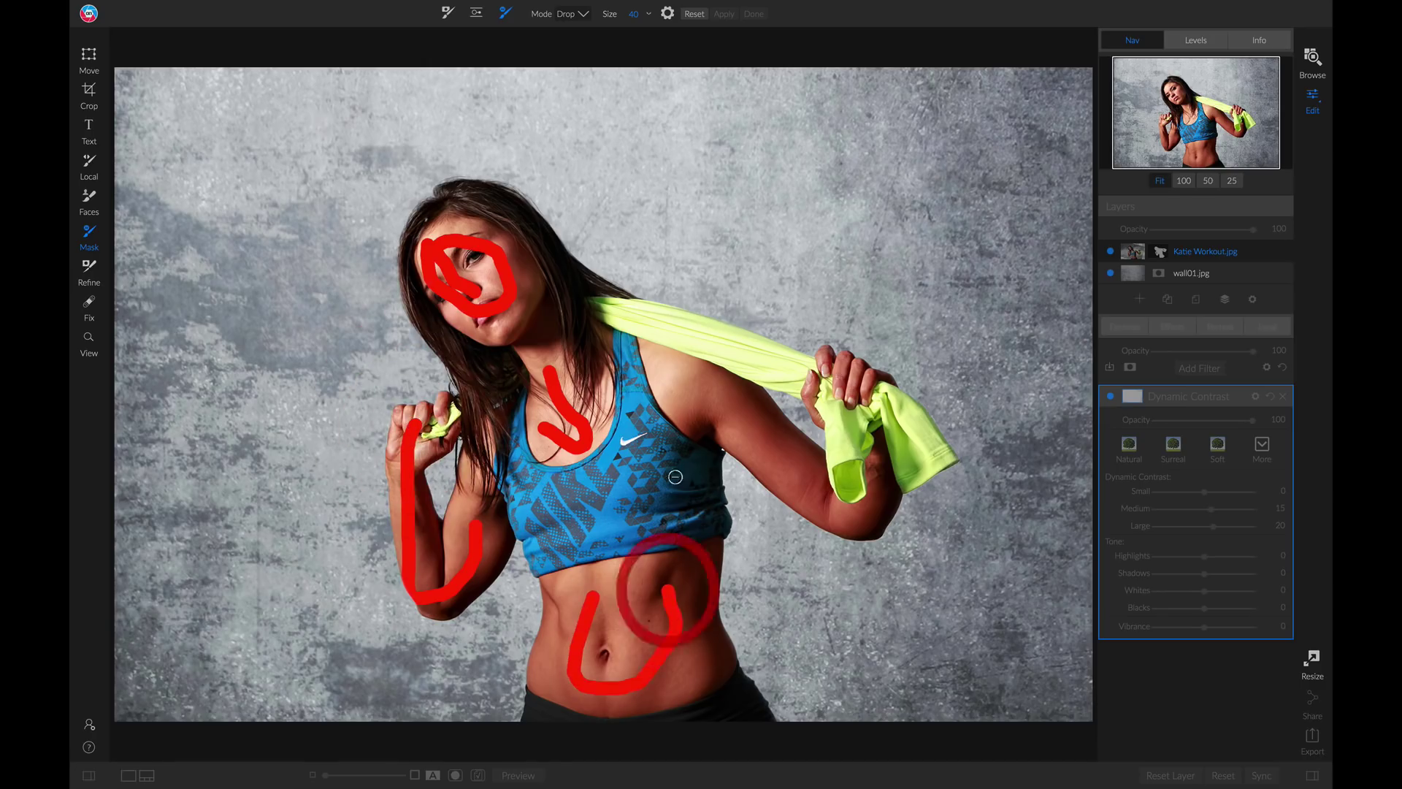
mouse_move(672, 380)
mouse_down()
mouse_move(769, 418)
mouse_move(813, 476)
mouse_up()
mouse_move(844, 389)
mouse_down()
mouse_move(841, 371)
mouse_move(853, 380)
mouse_up()
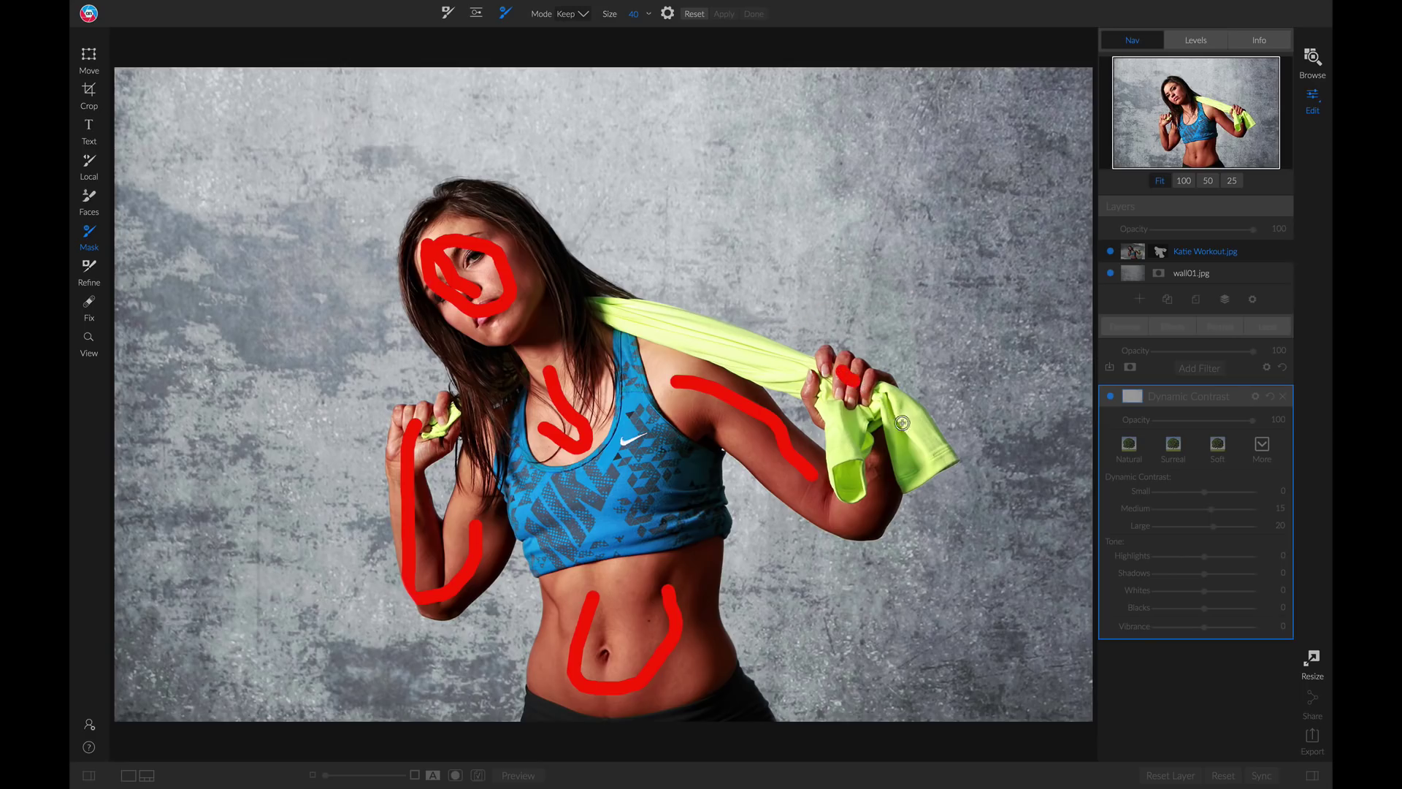
Step: Paint Keep strokes on the towel, hairline, hair beside the cheek and sports top
drag(917, 443, 894, 405)
drag(850, 455, 845, 422)
mouse_move(783, 367)
mouse_down()
mouse_move(593, 297)
mouse_move(528, 226)
mouse_move(477, 197)
mouse_up()
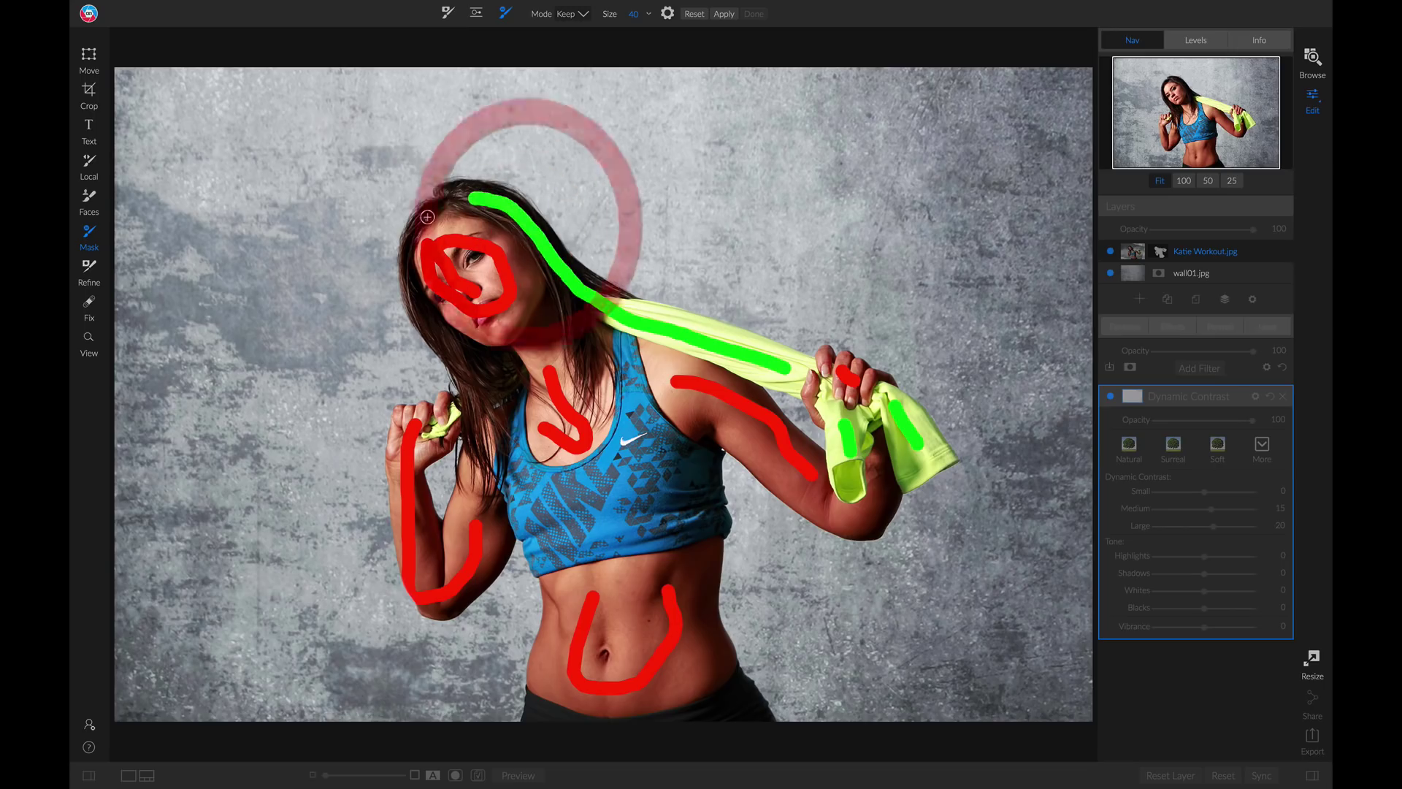
click(420, 220)
drag(419, 298, 472, 370)
mouse_move(640, 404)
mouse_down()
mouse_move(672, 478)
mouse_move(693, 492)
mouse_move(590, 501)
mouse_move(533, 534)
mouse_move(524, 461)
mouse_up()
Step: Build the filter mask from the strokes, refine it, and finalise it
key(x)
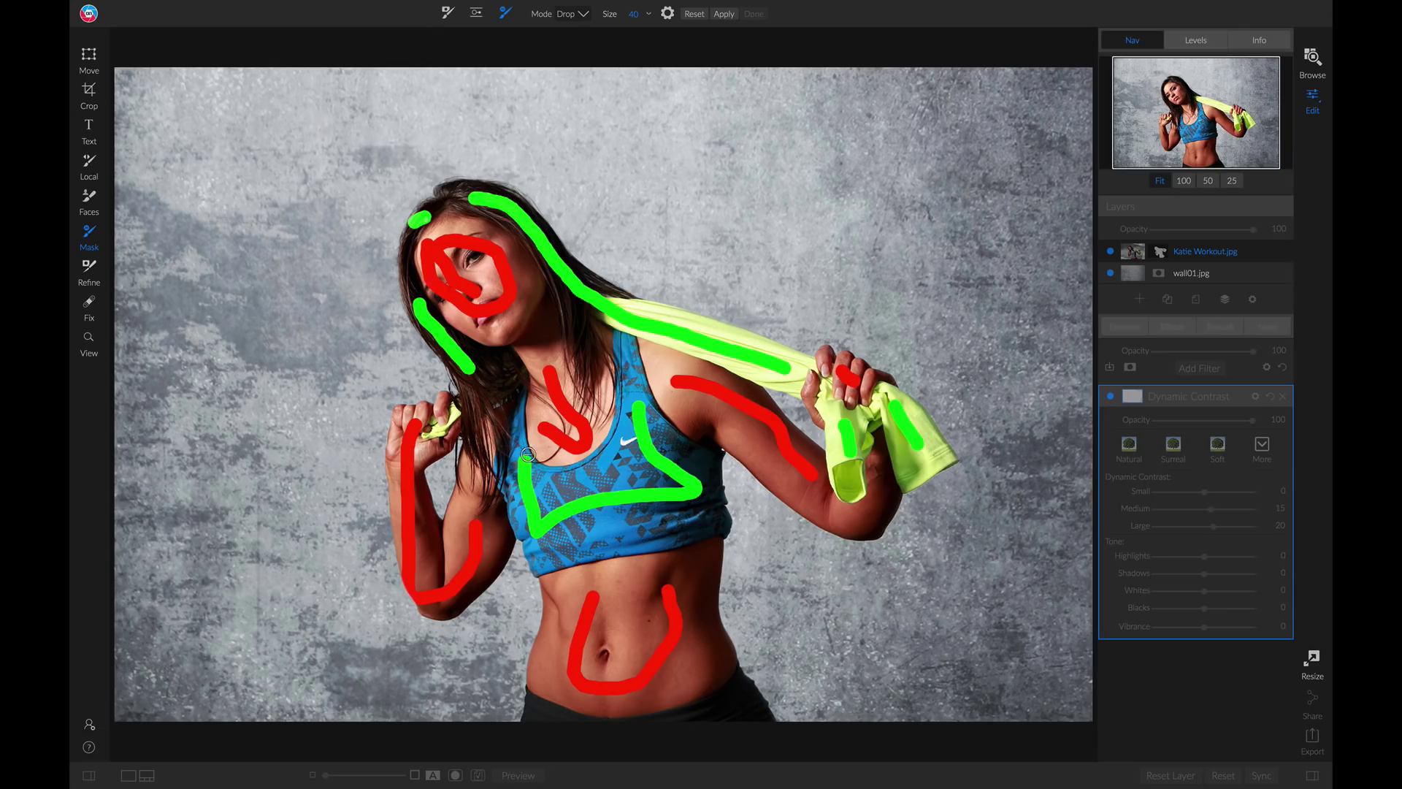
click(727, 14)
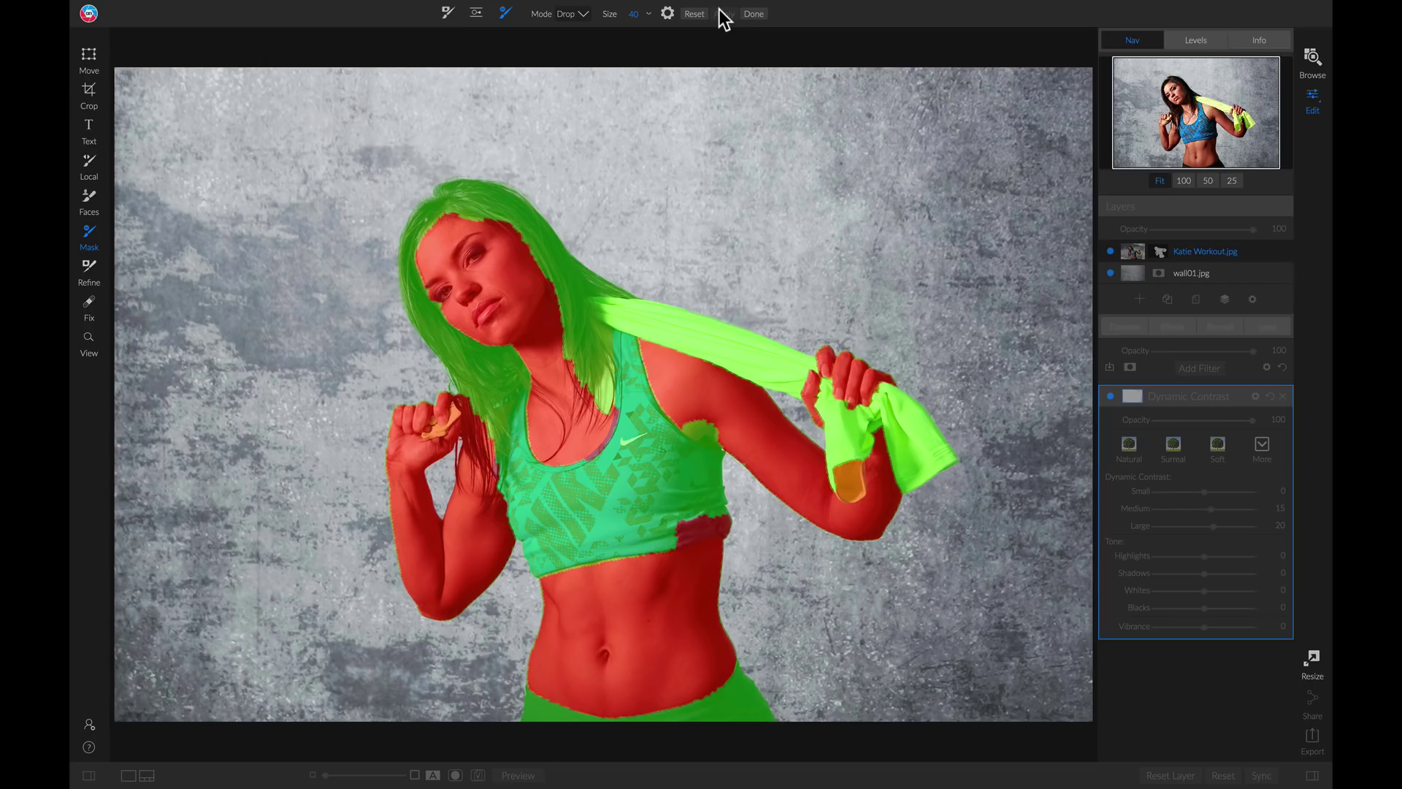
key(n)
click(746, 11)
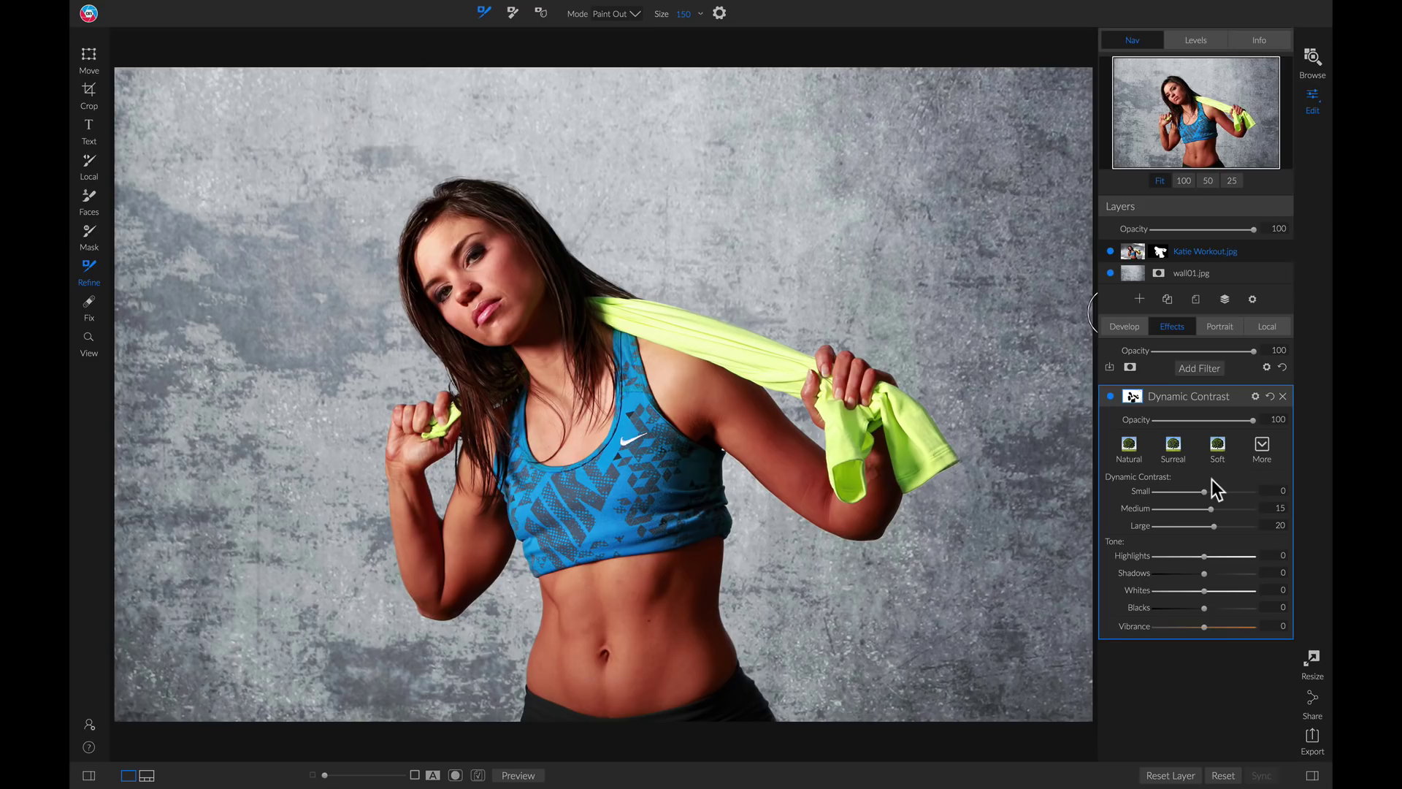
Step: Apply the Surreal preset to Dynamic Contrast, compare it off and on, and copy its mask
click(1174, 448)
click(1110, 396)
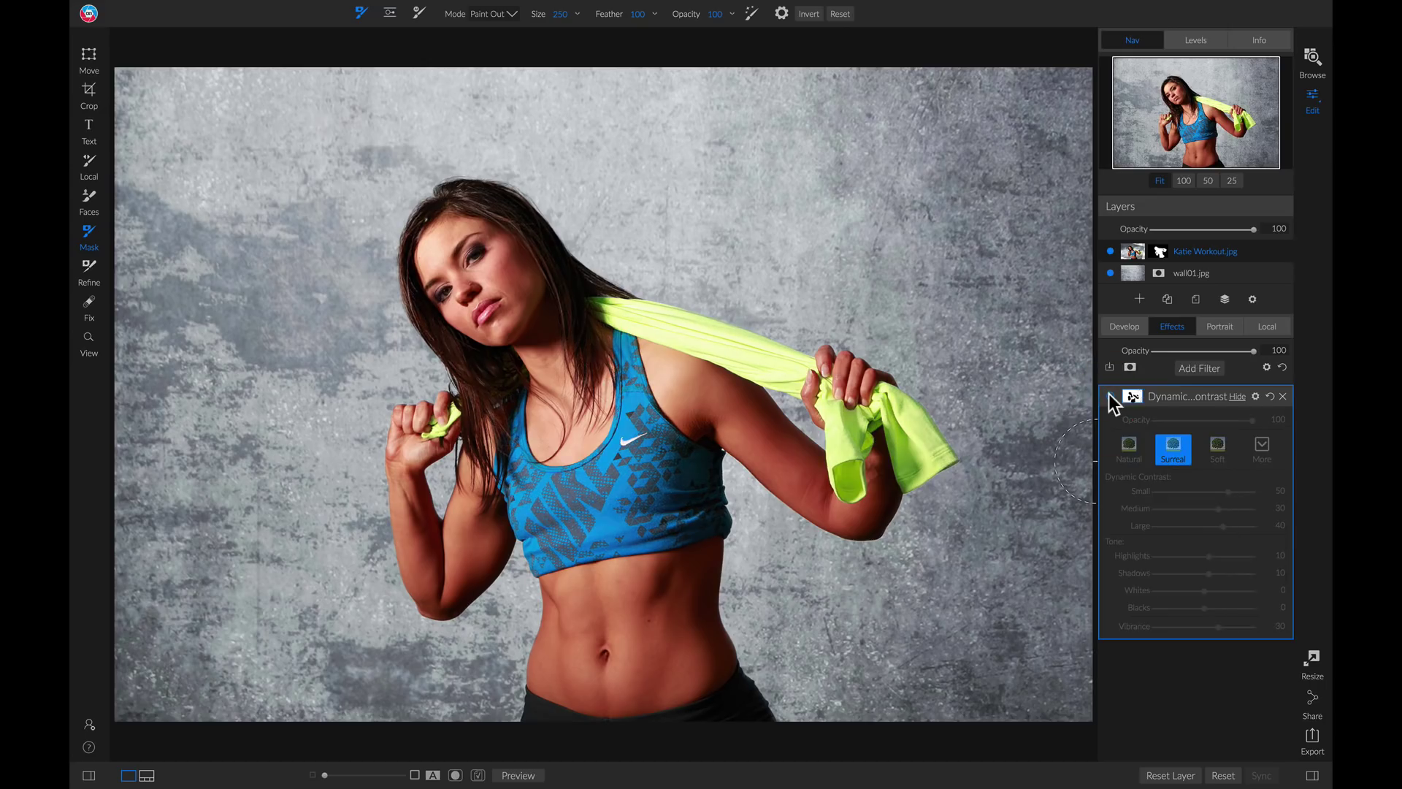
click(1110, 396)
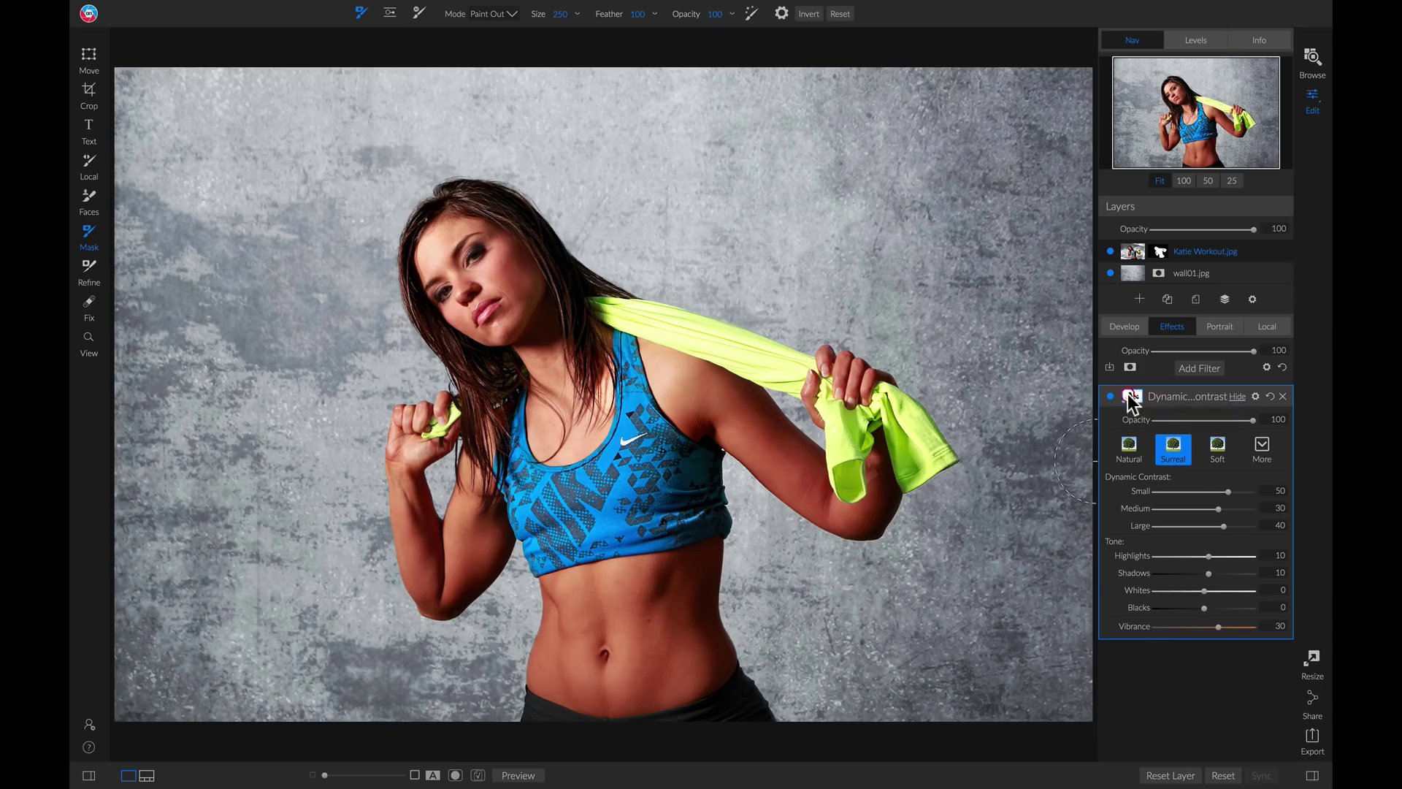
click(1131, 398)
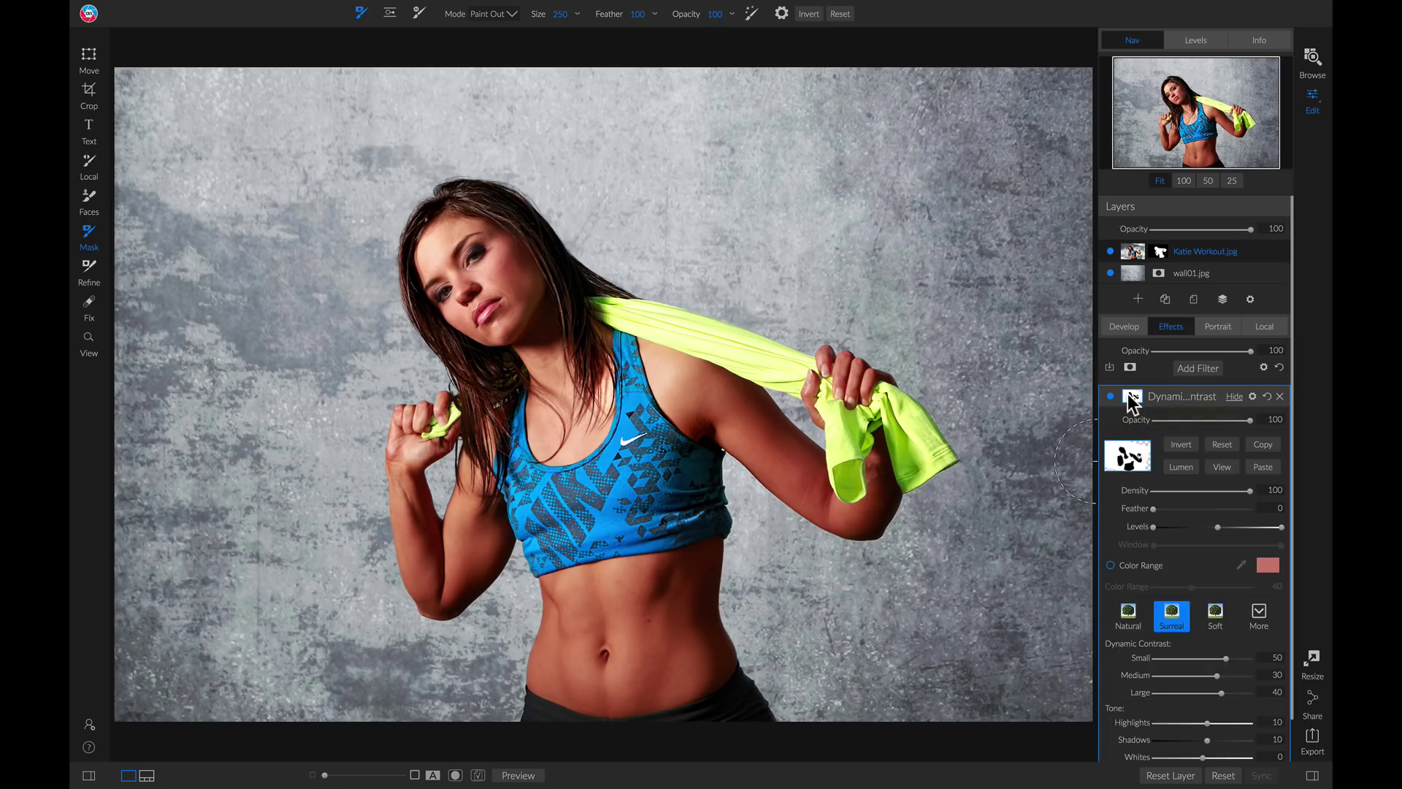
click(1262, 444)
Step: Add a Lighten local adjustment with the pasted, inverted mask to brighten the skin, opacity about 27
click(1267, 327)
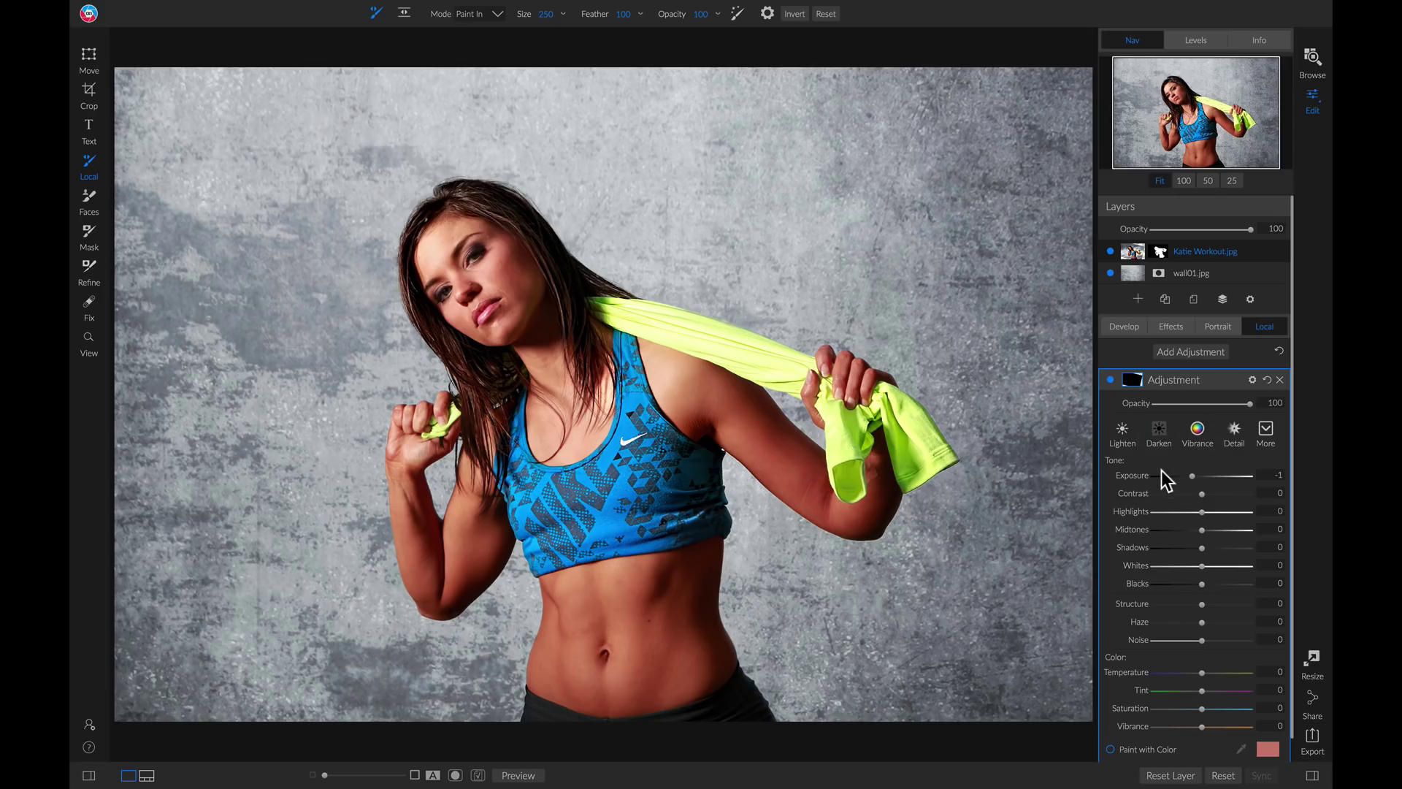
click(1122, 435)
mouse_move(1136, 381)
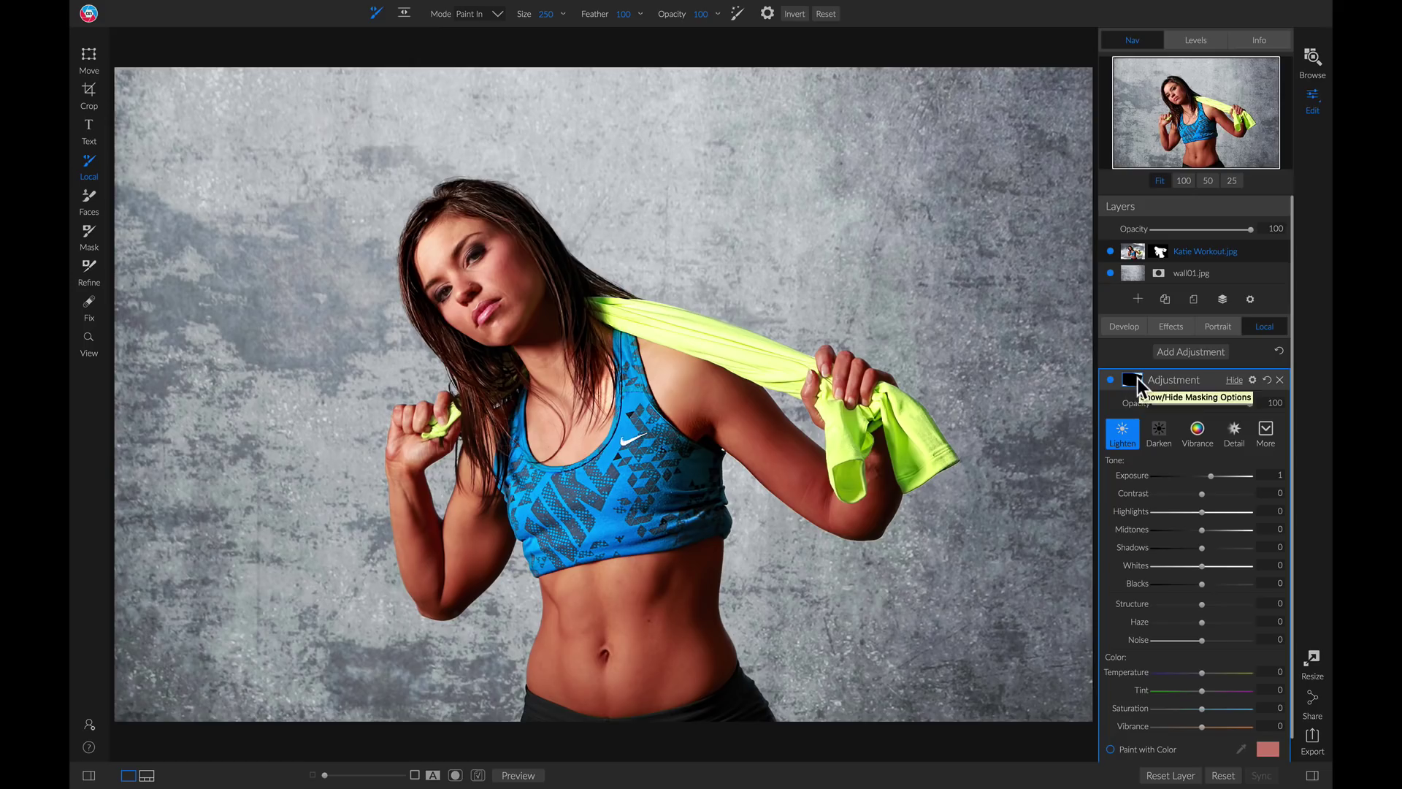
click(1137, 378)
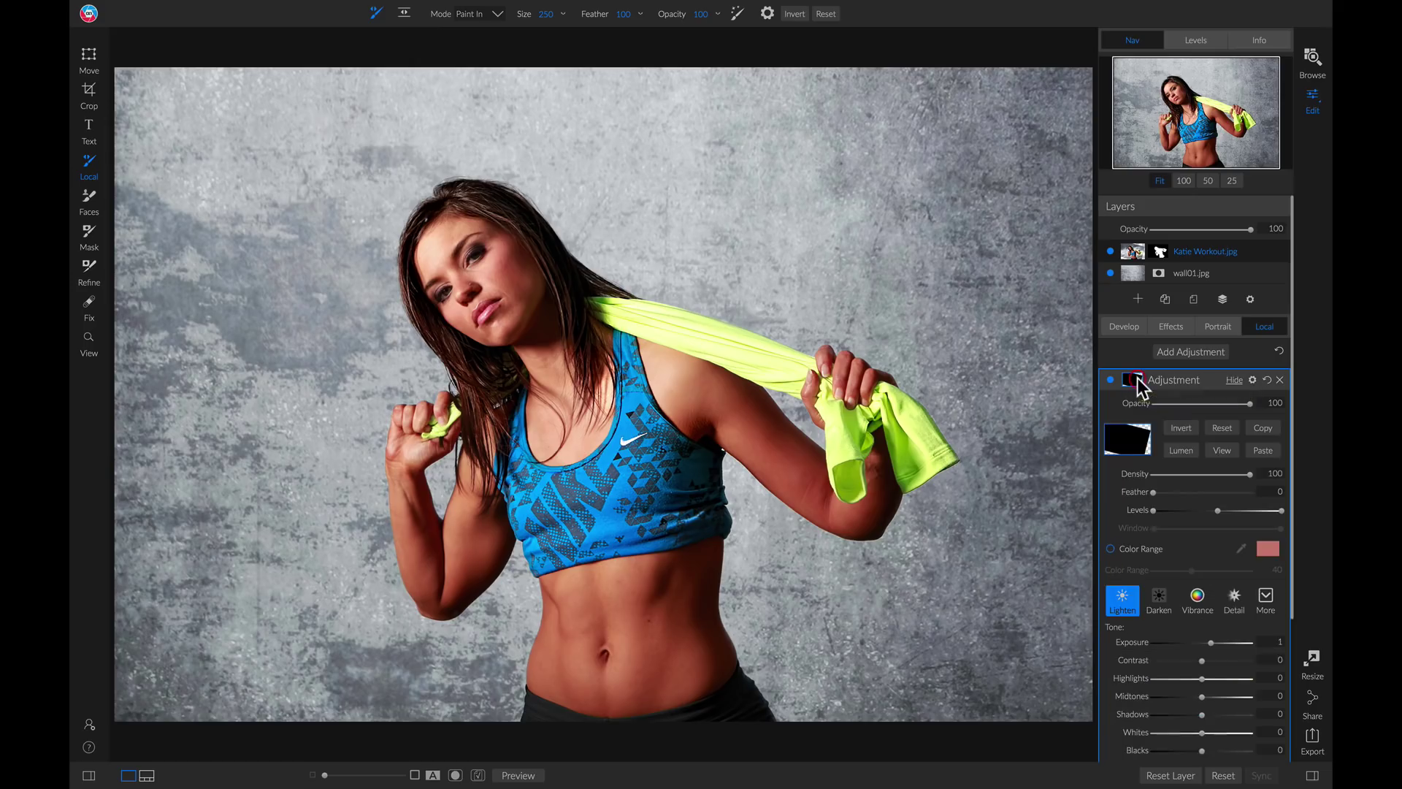
click(1262, 450)
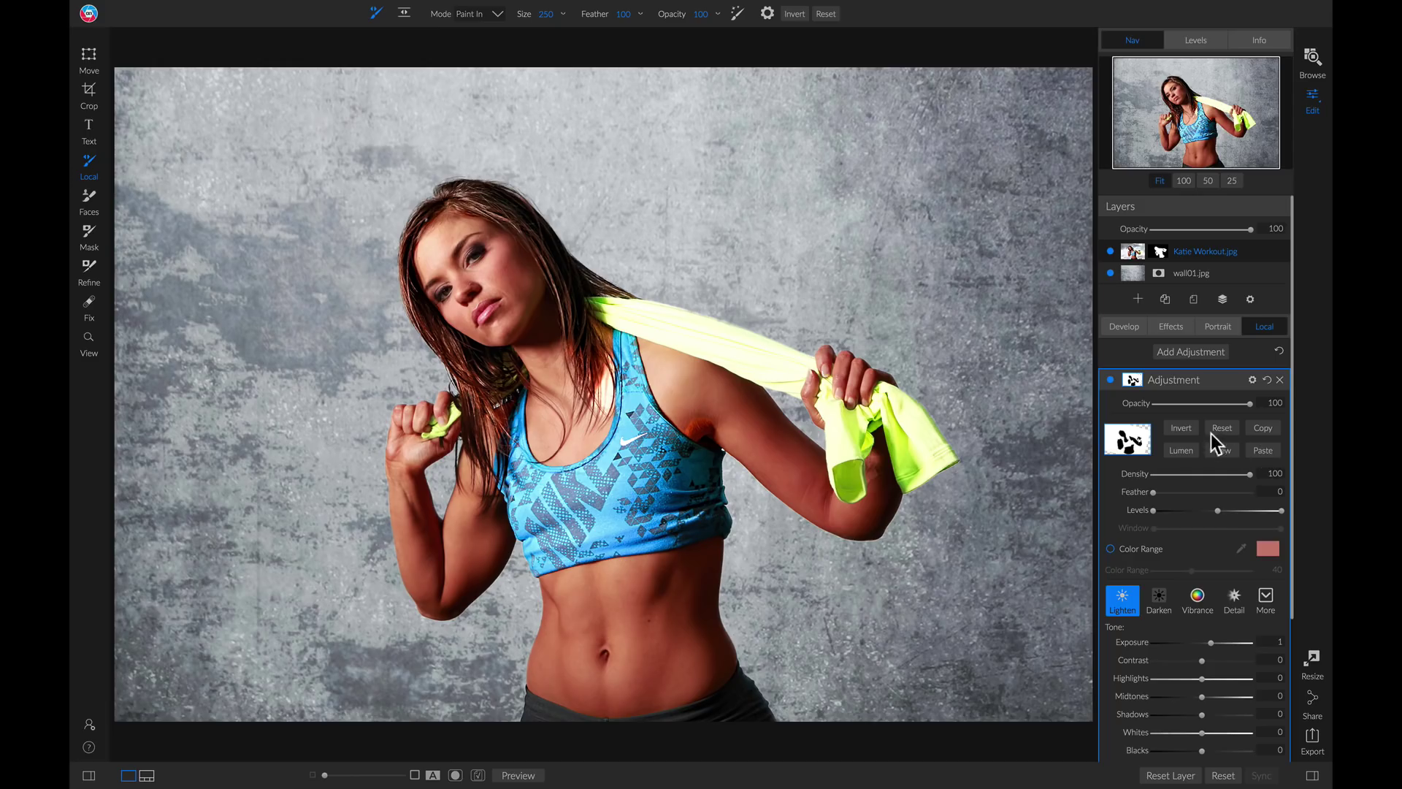
click(1191, 431)
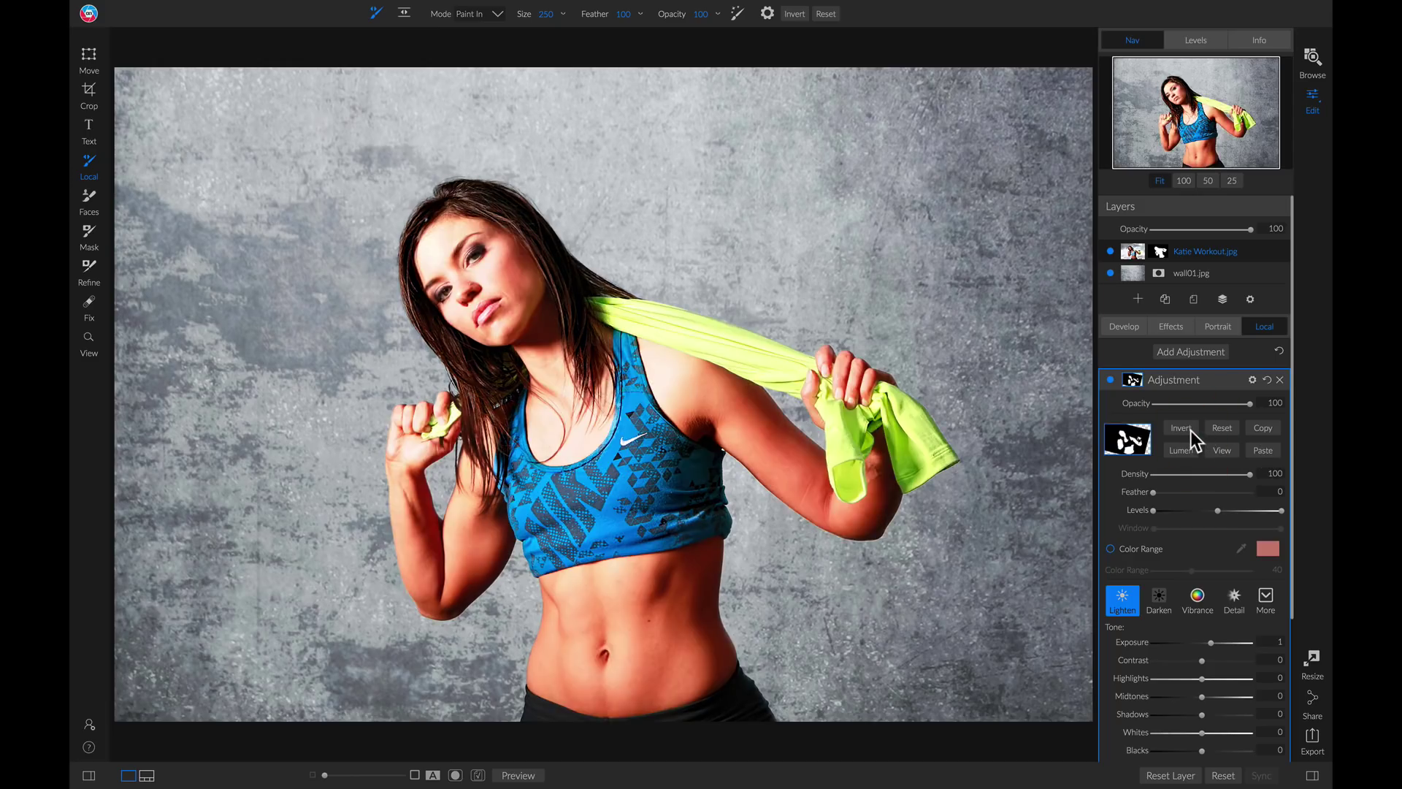
drag(1251, 403, 1181, 405)
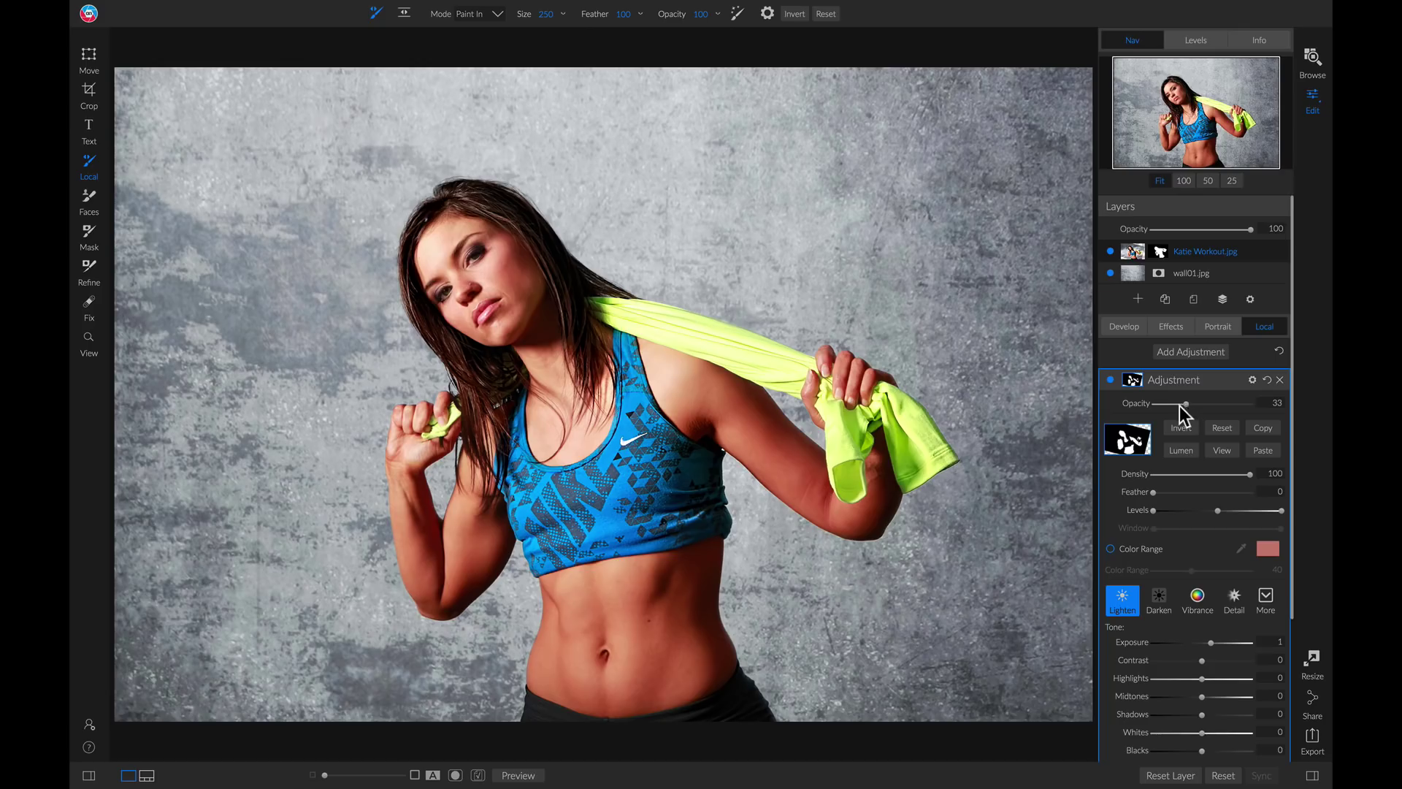